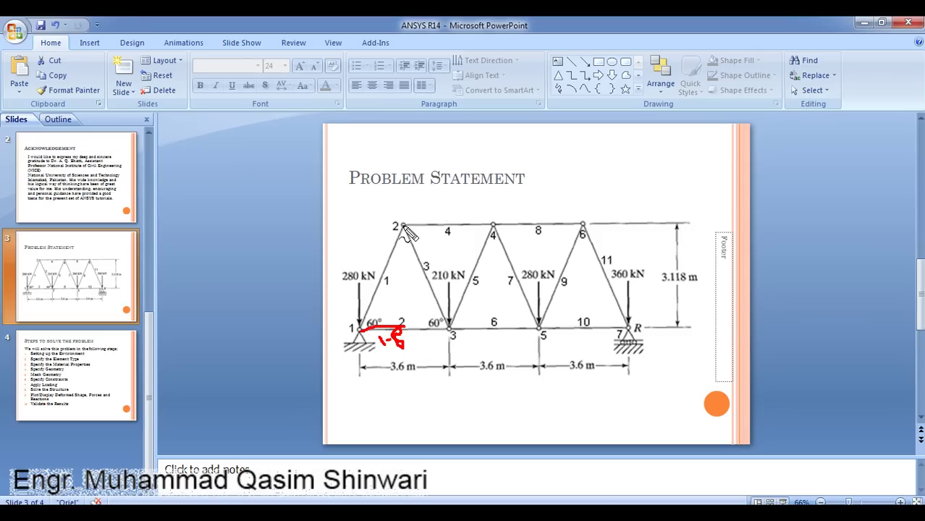
# - Mark node 2 on the truss diagram, circle the 3.118 m height and write node 2's coordinates as 1800, 3118
pyautogui.moveTo(403, 226); pyautogui.dragTo(413, 225)
pyautogui.moveTo(670, 267)
pyautogui.mouseDown()
pyautogui.moveTo(664, 288)
pyautogui.moveTo(680, 295)
pyautogui.moveTo(702, 287)
pyautogui.moveTo(695, 270)
pyautogui.moveTo(667, 272)
pyautogui.mouseUp()
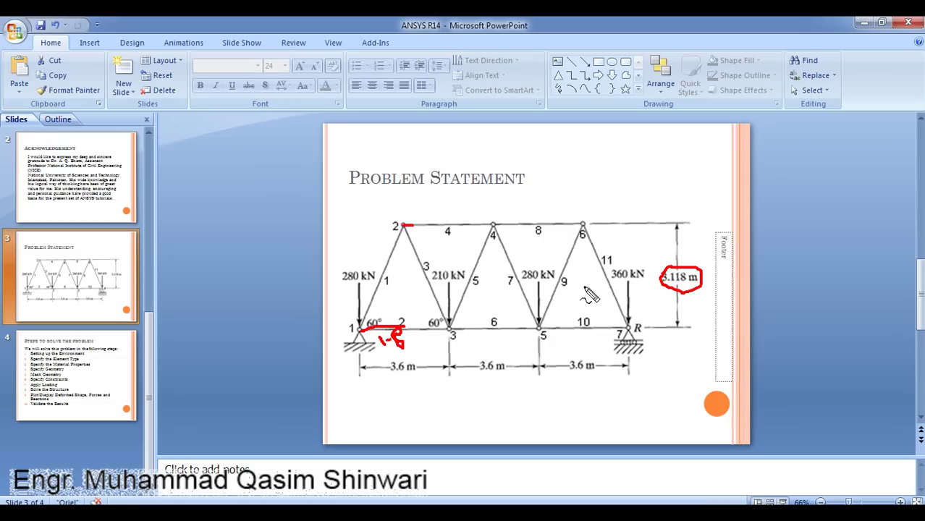
pyautogui.moveTo(397, 220)
pyautogui.mouseDown()
pyautogui.moveTo(407, 209)
pyautogui.moveTo(401, 245)
pyautogui.moveTo(397, 221)
pyautogui.moveTo(450, 200)
pyautogui.moveTo(442, 204)
pyautogui.mouseUp()
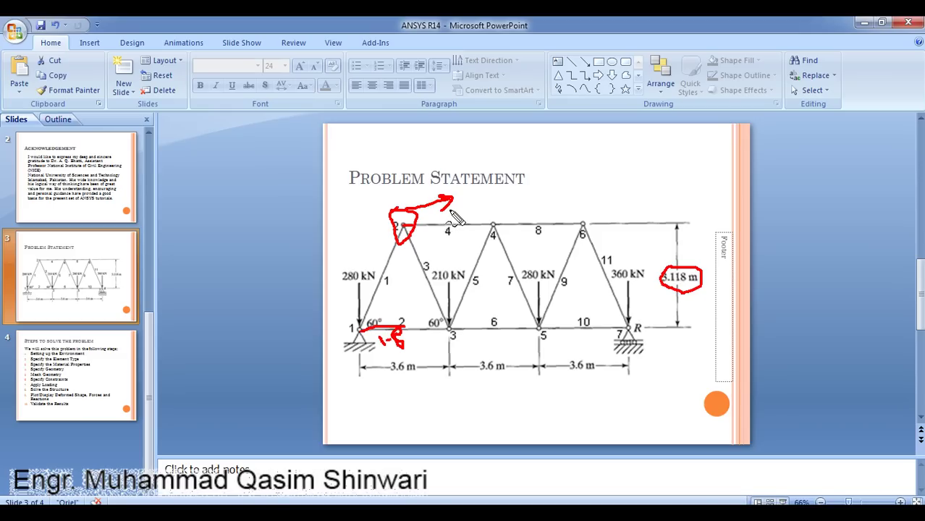
pyautogui.moveTo(463, 206); pyautogui.dragTo(585, 190)
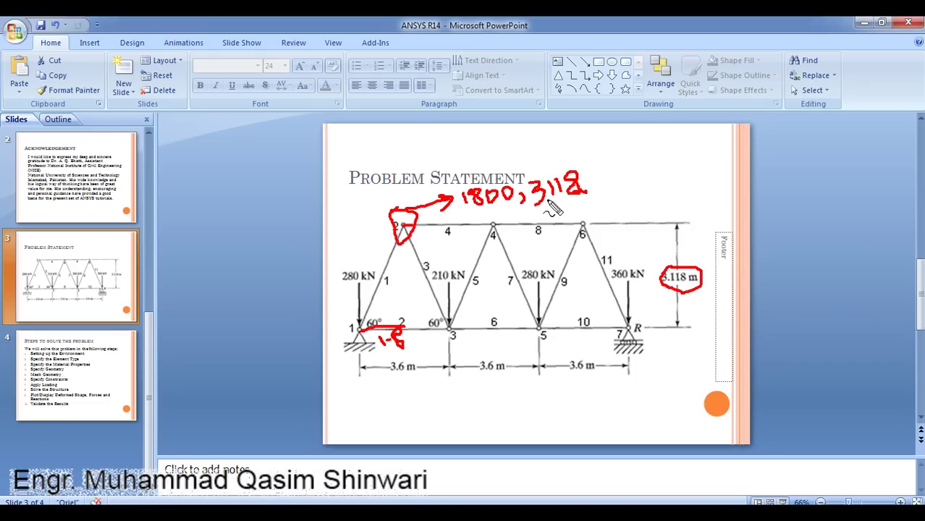
pyautogui.press('Escape')
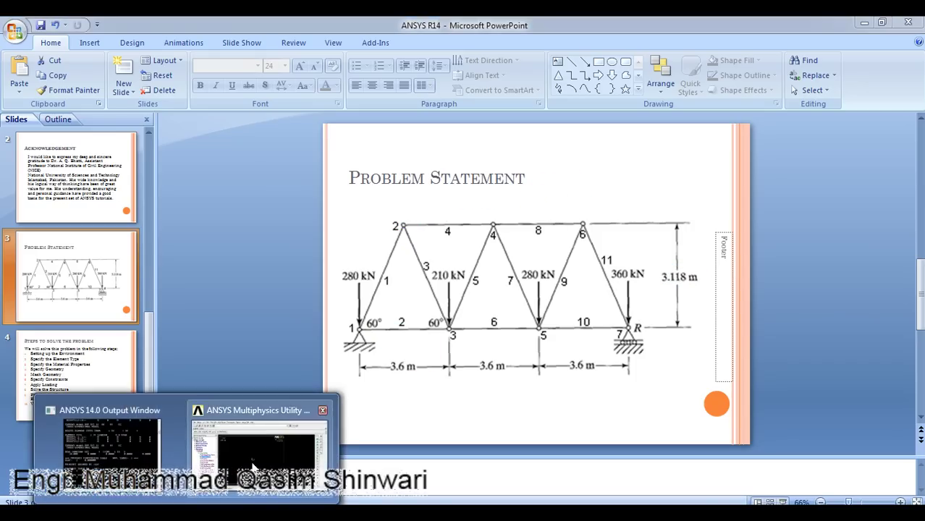
# - Switch to ANSYS Multiphysics and create keypoint 2 in the active coordinate system at X 1800, Y 3118, Z 0
pyautogui.click(253, 467)
pyautogui.click(115, 284)
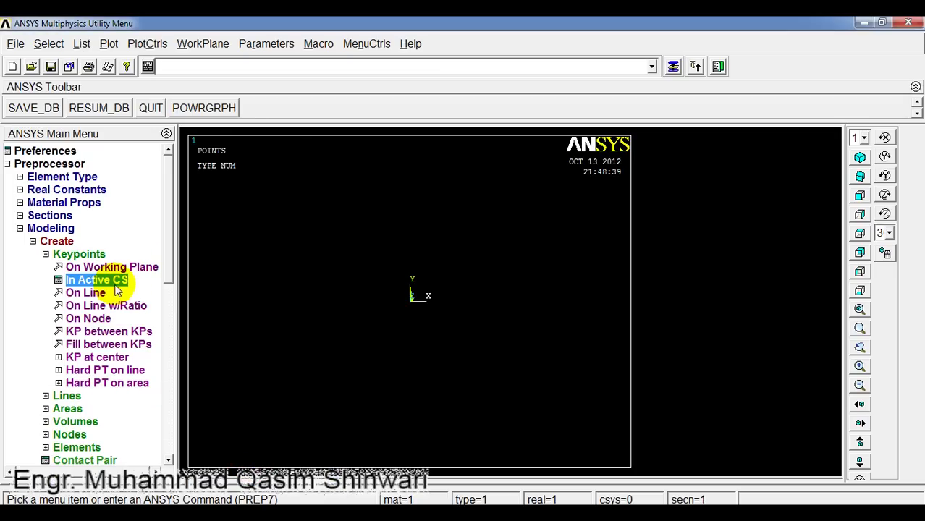
pyautogui.click(532, 265)
pyautogui.write('1')
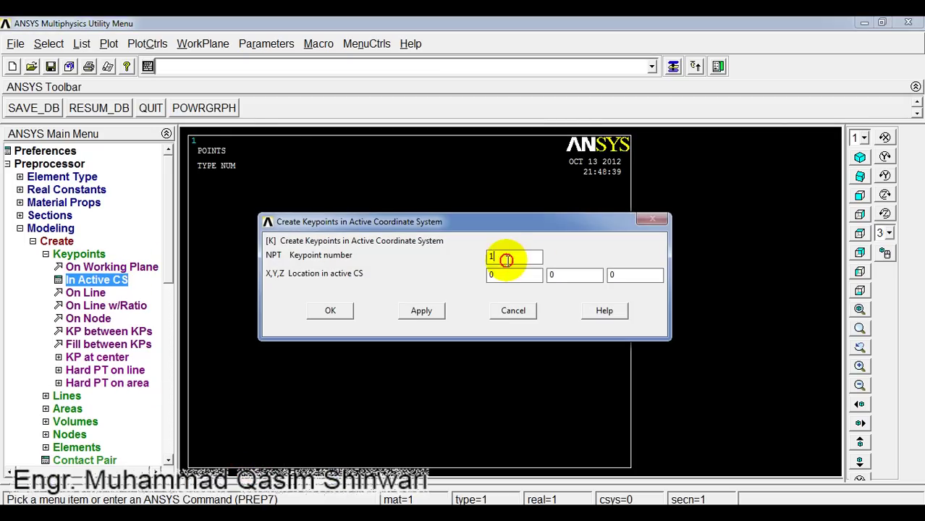
pyautogui.press('BackSpace')
pyautogui.write('2')
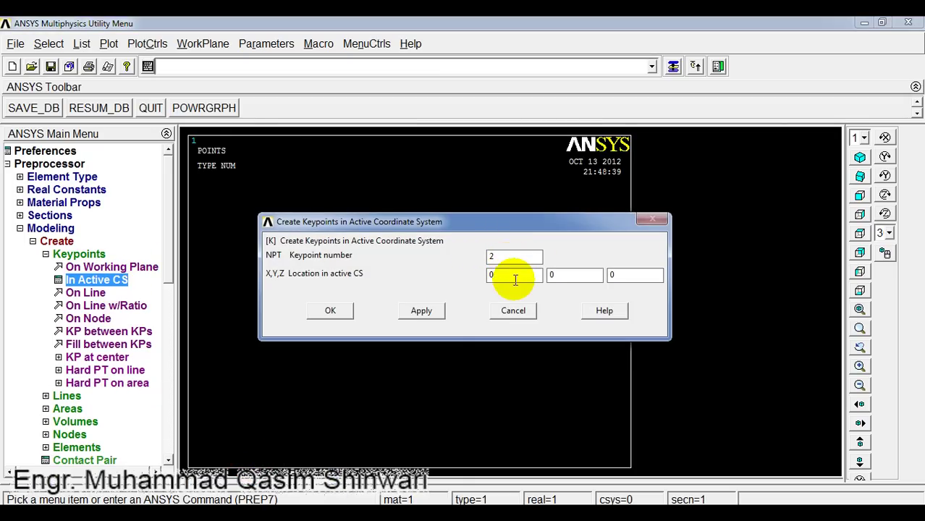
pyautogui.doubleClick(515, 278)
pyautogui.write('18')
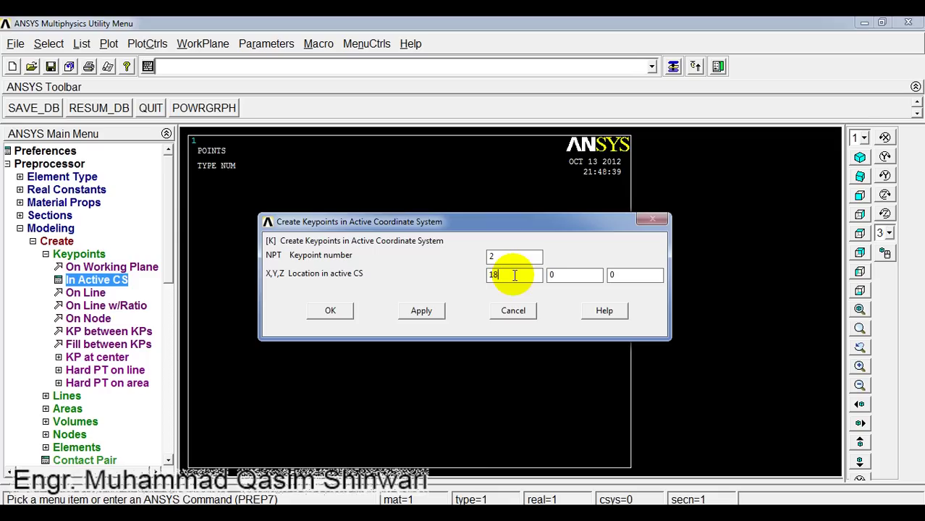
pyautogui.write('00')
pyautogui.doubleClick(560, 275)
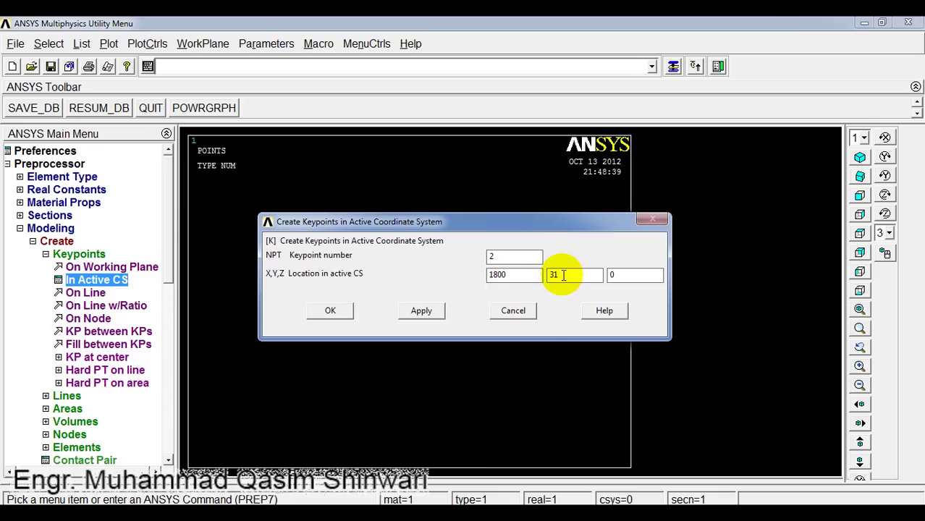
pyautogui.write('3118')
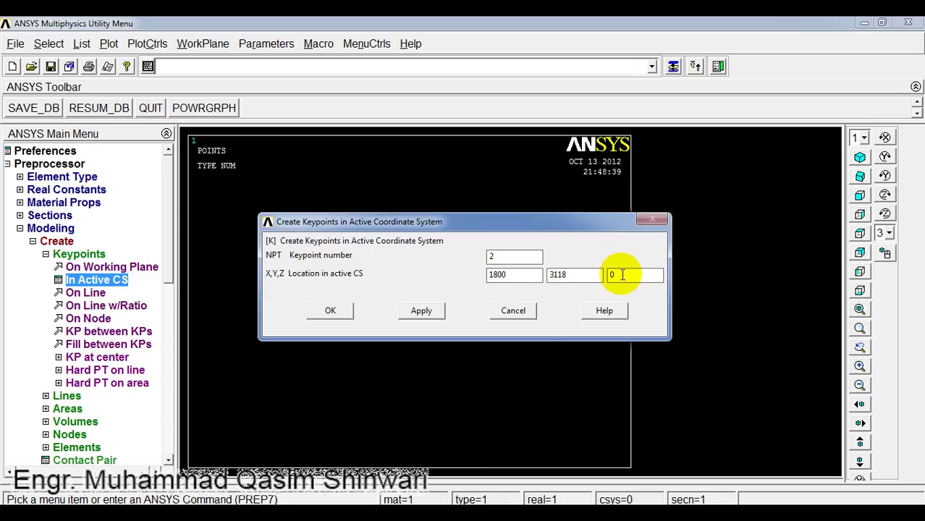
pyautogui.doubleClick(616, 274)
pyautogui.write('0')
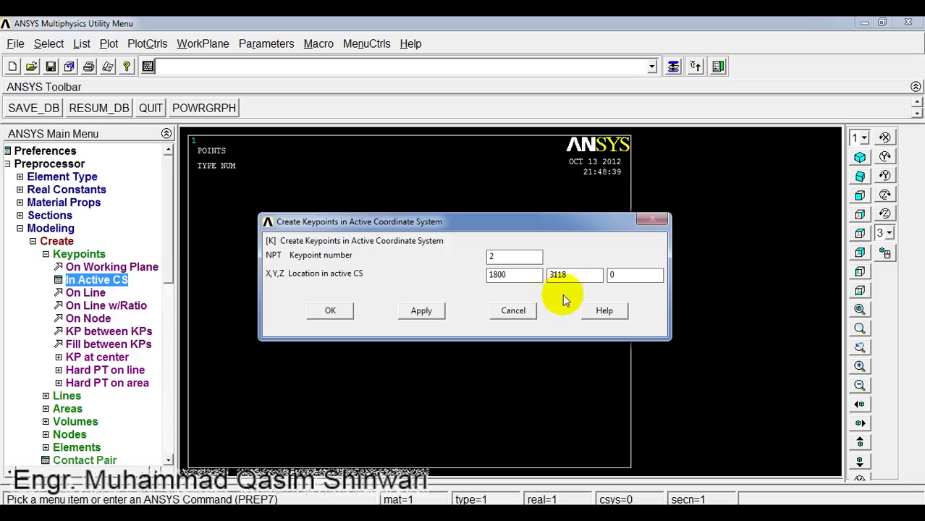
pyautogui.click(331, 315)
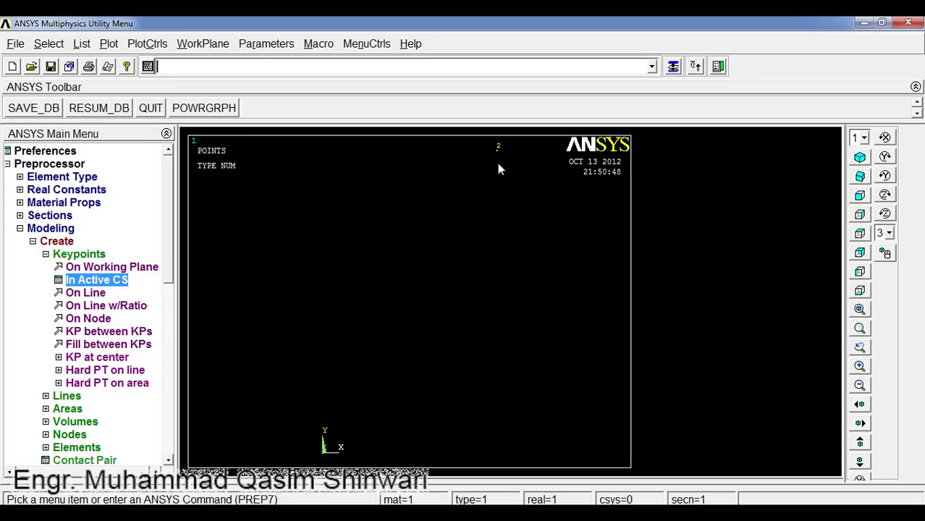
# - Circle keypoint 2 in the graphics area with the annotation pen and clear the mark
pyautogui.hotkey('ctrl', '2')
pyautogui.moveTo(493, 176)
pyautogui.mouseDown()
pyautogui.moveTo(514, 153)
pyautogui.moveTo(500, 146)
pyautogui.moveTo(469, 176)
pyautogui.moveTo(508, 191)
pyautogui.mouseUp()
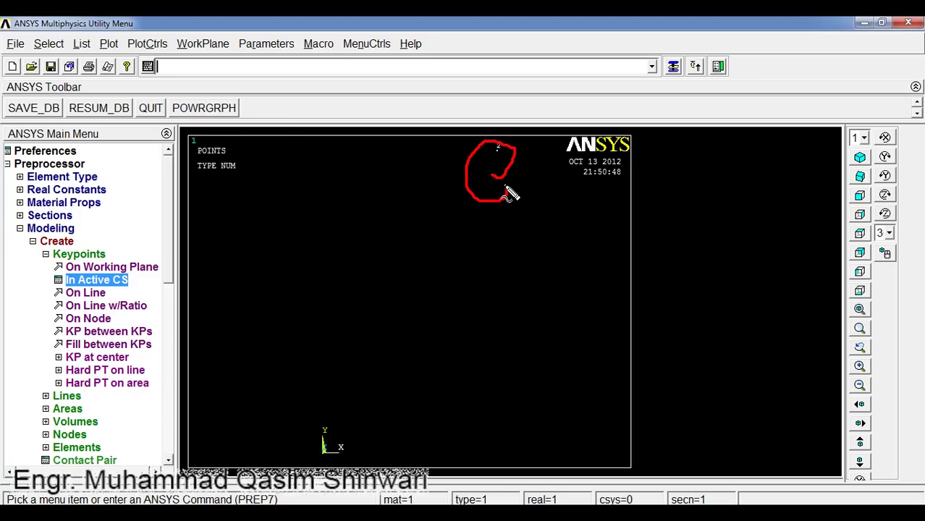
pyautogui.press('Escape')
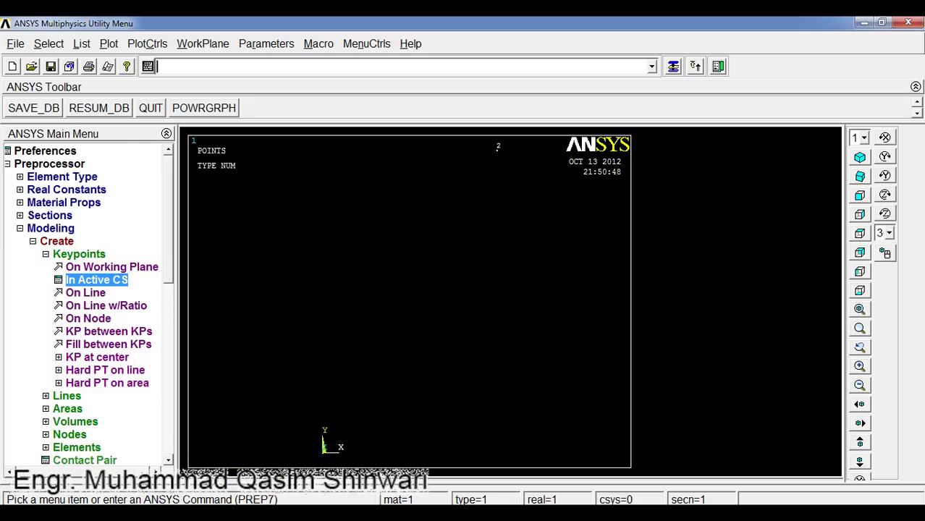
# - Switch to the PowerPoint truss diagram and circle node 3
pyautogui.hotkey('alt', 'Tab')
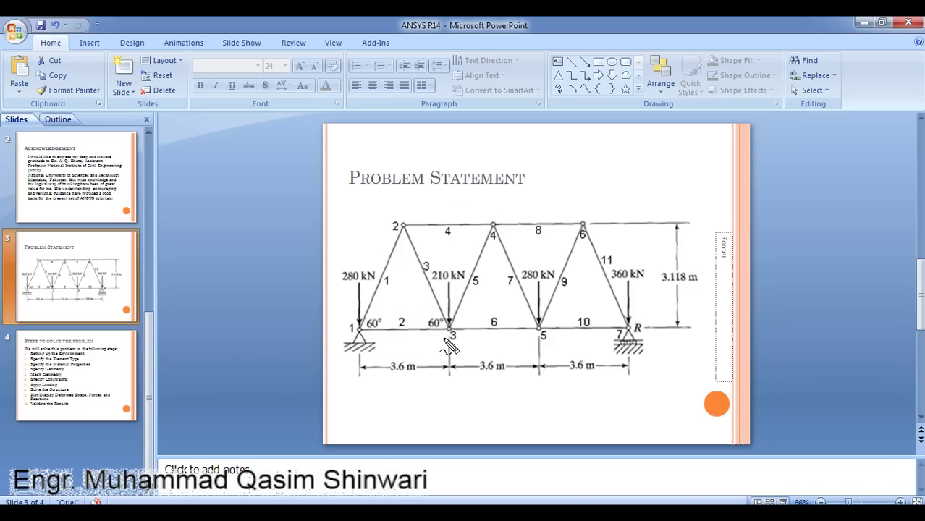
pyautogui.moveTo(448, 340)
pyautogui.mouseDown()
pyautogui.moveTo(460, 330)
pyautogui.moveTo(449, 339)
pyautogui.mouseUp()
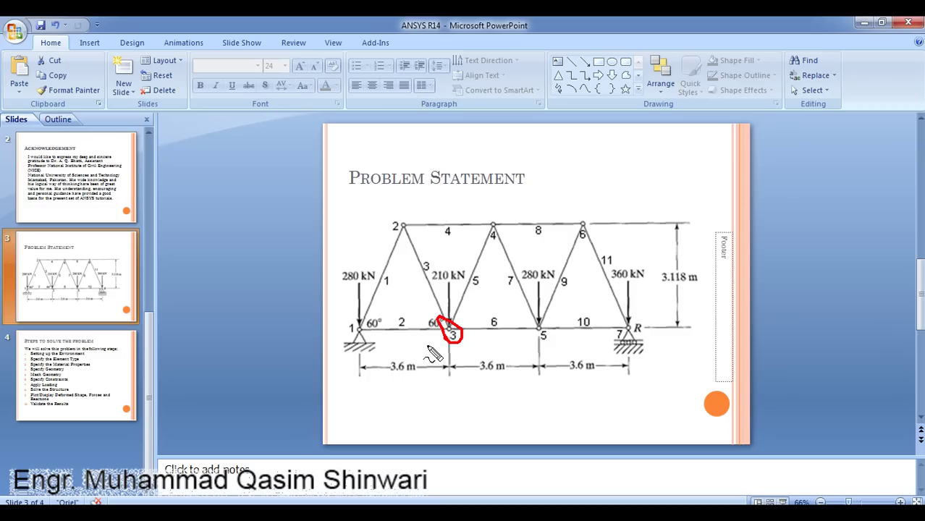
pyautogui.click(429, 343)
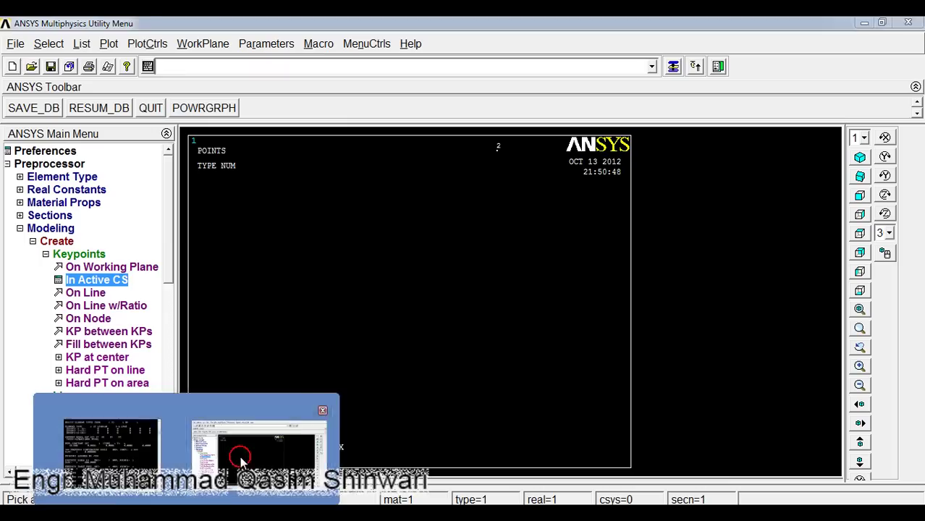
# - Switch to ANSYS and create keypoint 3 in the active coordinate system at X 3600, Y 0, Z 0
pyautogui.click(258, 434)
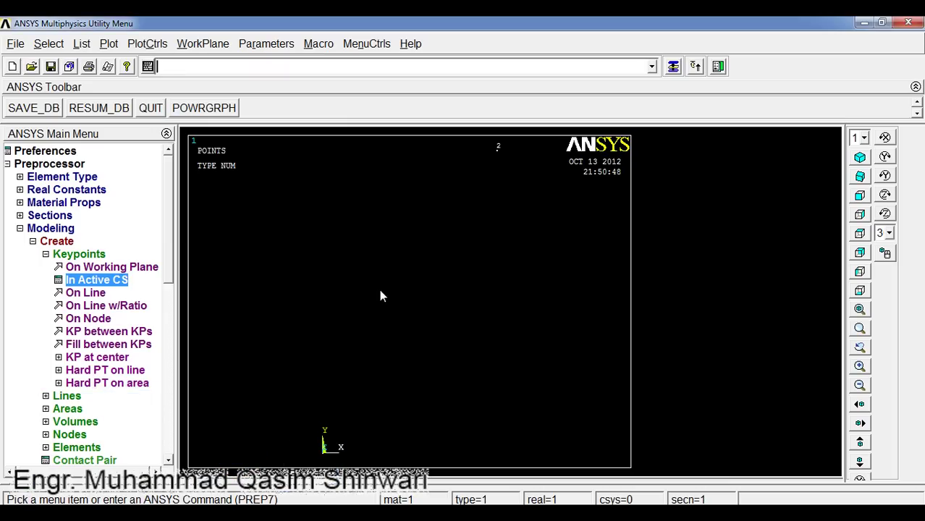
pyautogui.click(116, 286)
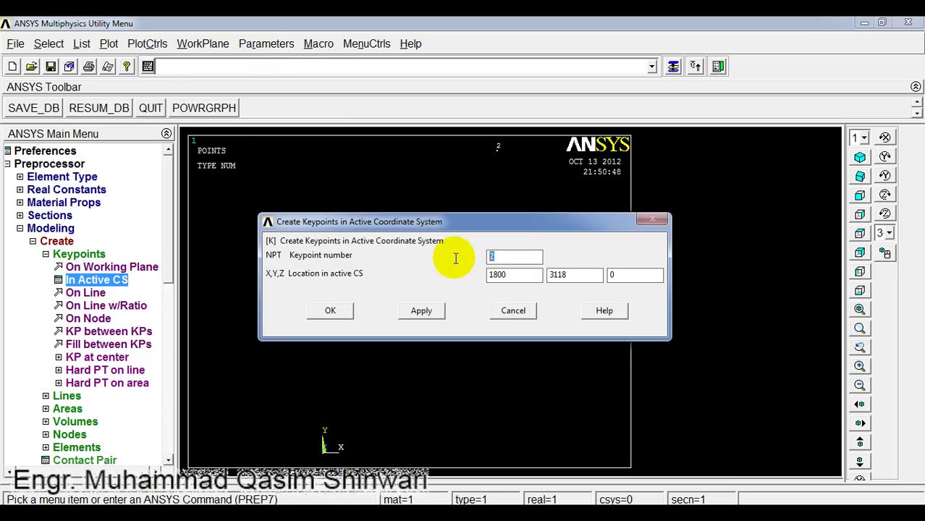
pyautogui.write('3')
pyautogui.press('Tab')
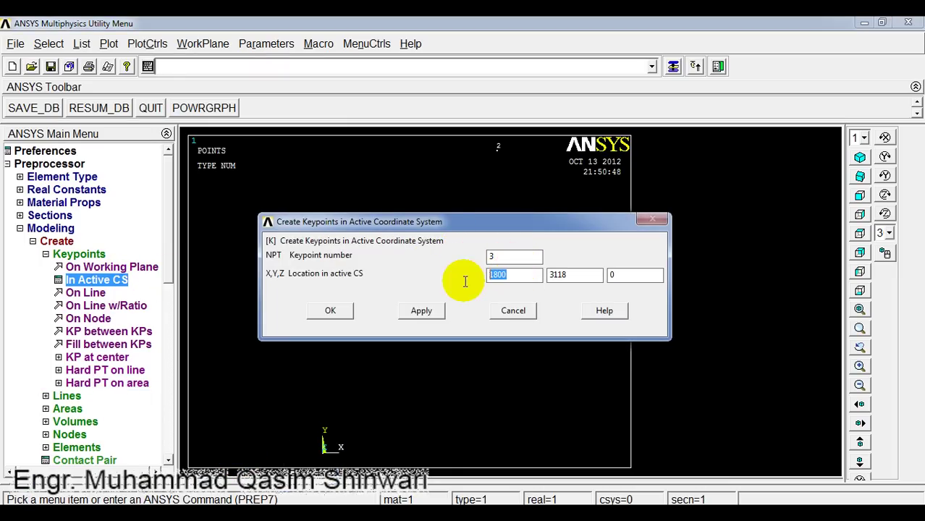
pyautogui.write('3600')
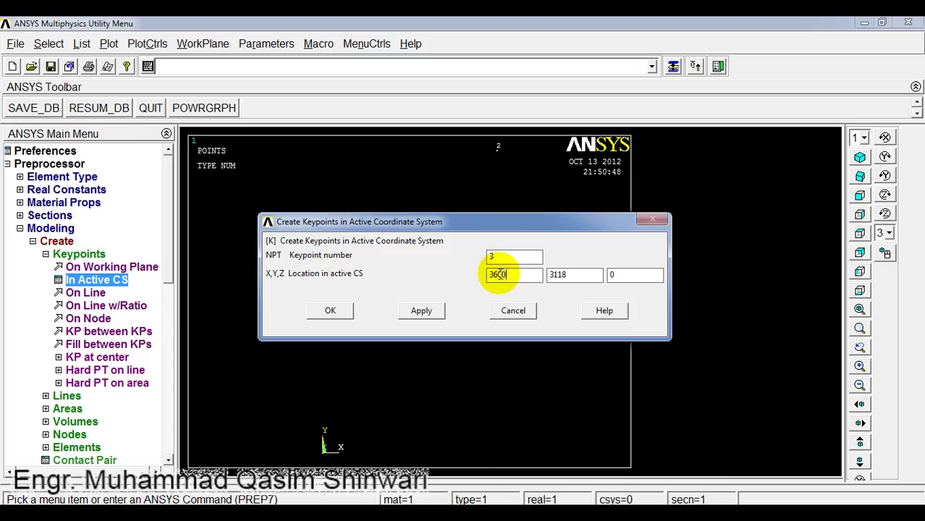
pyautogui.press('Tab')
pyautogui.press('BackSpace')
pyautogui.press('BackSpace')
pyautogui.press('BackSpace')
pyautogui.press('BackSpace')
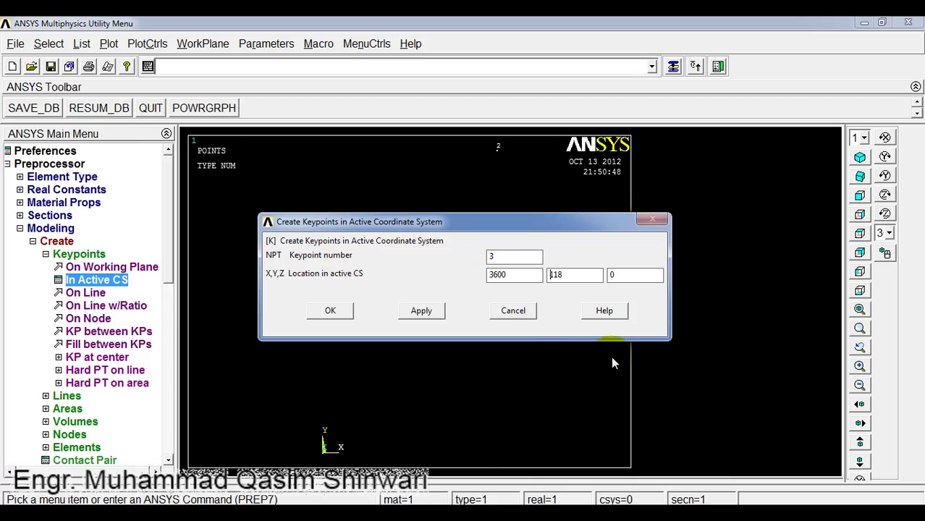
pyautogui.write('0')
pyautogui.click(332, 310)
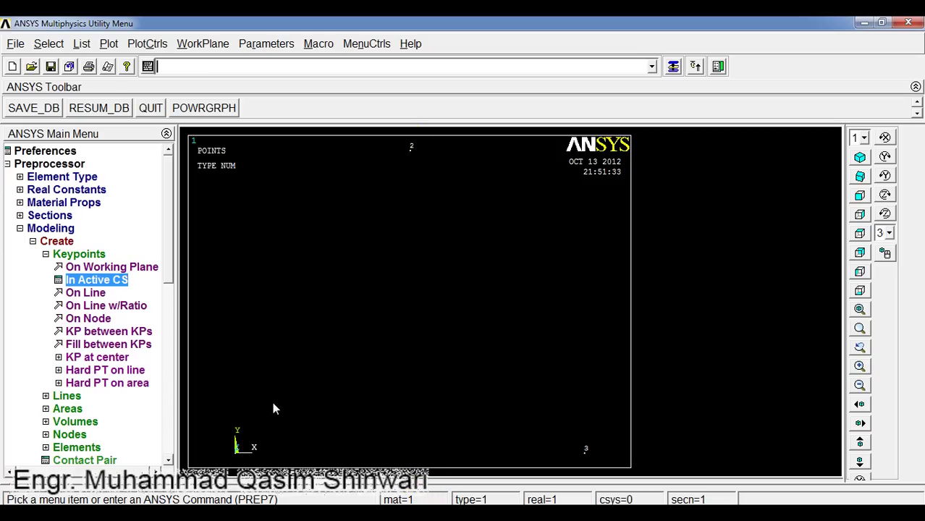
# - Mark the origin, keypoint 2 and keypoint 3 in the graphics area with the annotation pen and clear the marks
pyautogui.moveTo(250, 435)
pyautogui.mouseDown()
pyautogui.moveTo(208, 462)
pyautogui.moveTo(235, 470)
pyautogui.moveTo(242, 429)
pyautogui.mouseUp()
pyautogui.moveTo(409, 127)
pyautogui.mouseDown()
pyautogui.moveTo(386, 171)
pyautogui.moveTo(439, 149)
pyautogui.moveTo(409, 129)
pyautogui.mouseUp()
pyautogui.moveTo(585, 427)
pyautogui.mouseDown()
pyautogui.moveTo(587, 470)
pyautogui.moveTo(586, 427)
pyautogui.mouseUp()
pyautogui.press('Escape')
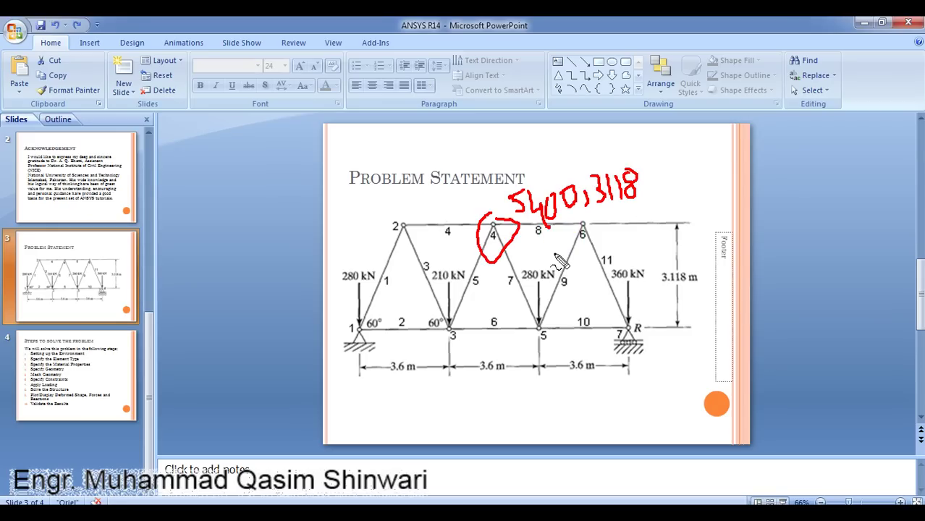
# - Underline the handwritten coordinates 5400, 3118 for node 4 on the truss diagram and clear the annotations
pyautogui.moveTo(542, 238); pyautogui.dragTo(637, 206)
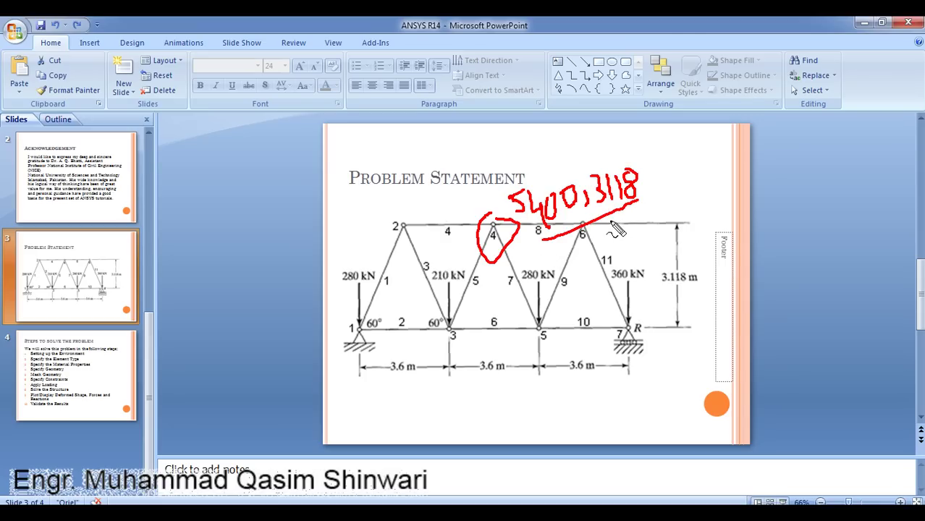
pyautogui.click(425, 283)
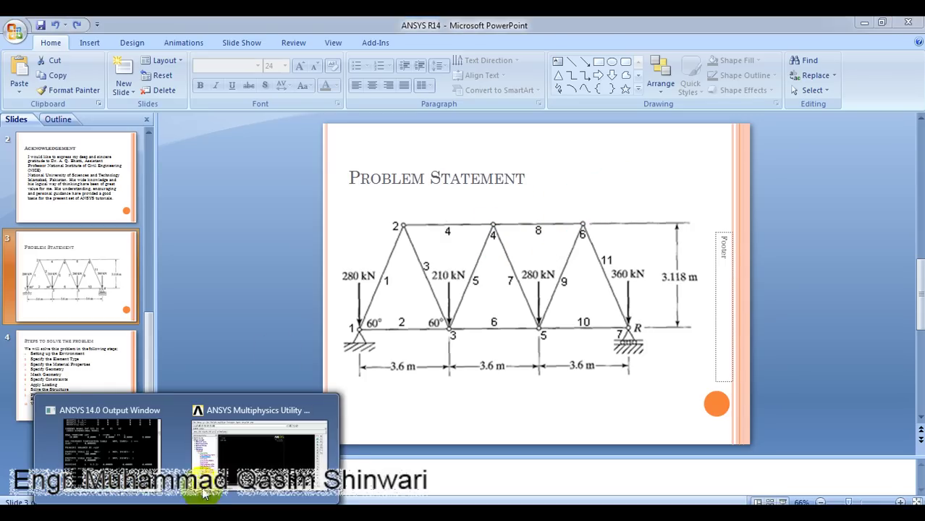
# - Switch to ANSYS and create keypoint 4 in the active coordinate system at X 5400, Y 3118, Z 0
pyautogui.click(264, 427)
pyautogui.click(94, 280)
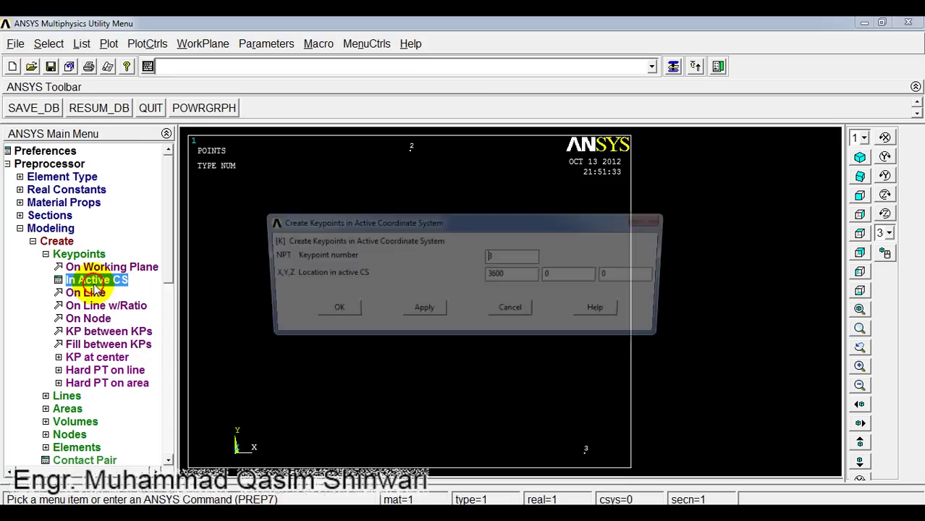
pyautogui.moveTo(495, 257); pyautogui.dragTo(475, 262)
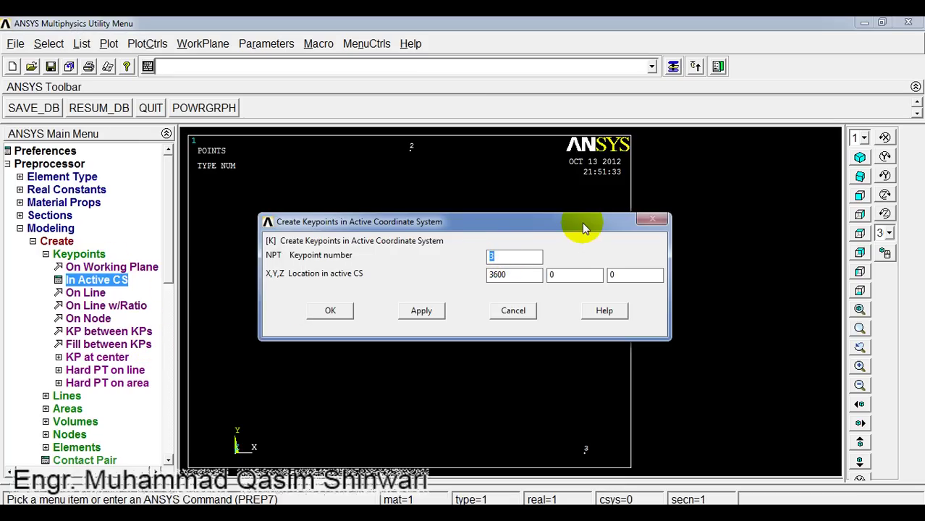
pyautogui.write('4')
pyautogui.press('Tab')
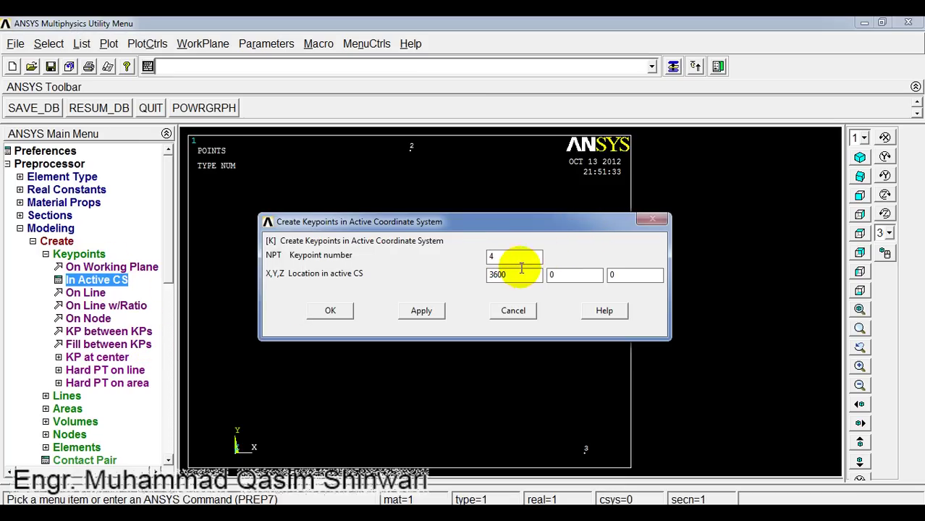
pyautogui.press('Delete')
pyautogui.press('Delete')
pyautogui.press('Delete')
pyautogui.press('Delete')
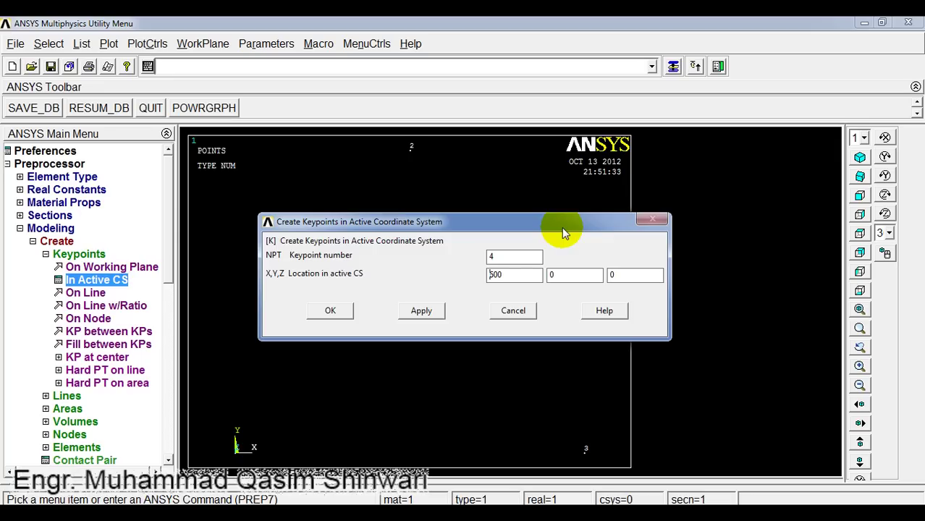
pyautogui.write('5400')
pyautogui.press('Tab')
pyautogui.press('Delete')
pyautogui.write('3118')
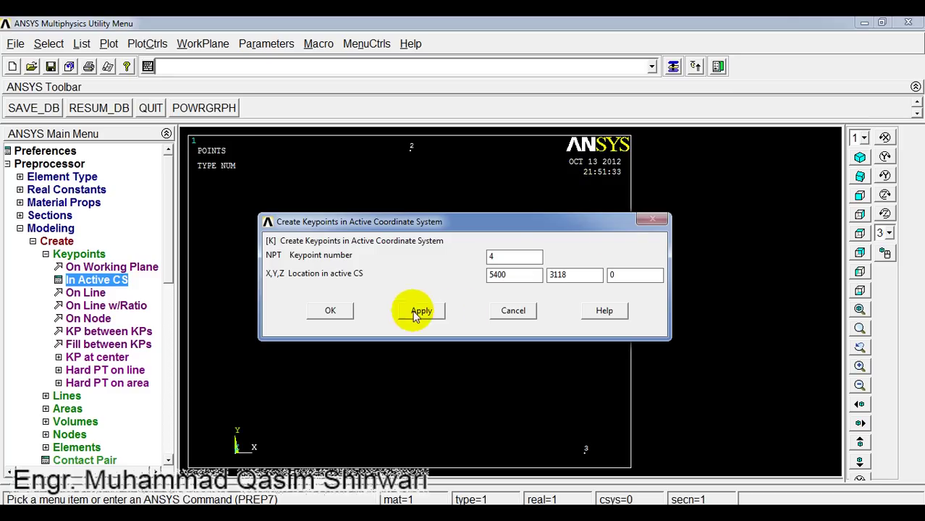
pyautogui.click(342, 310)
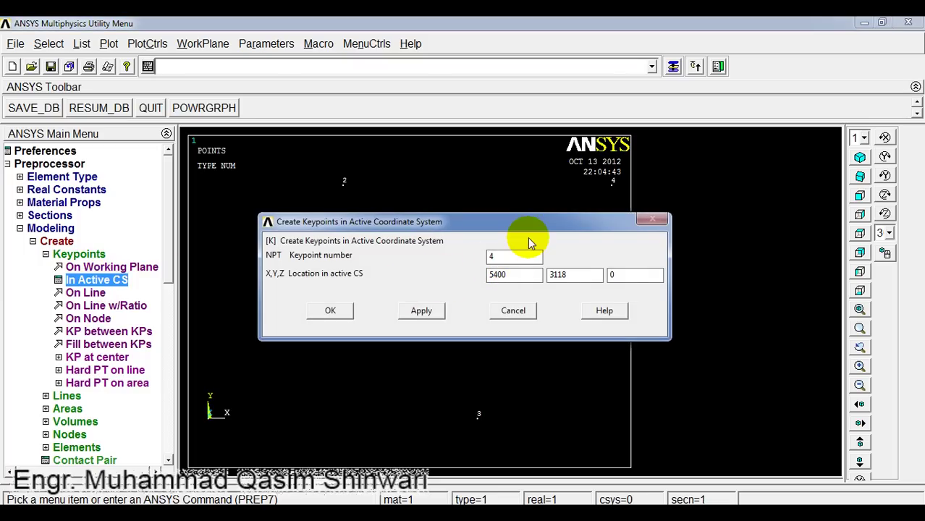
# - Set the next keypoint's number to 5 and clear its X location
pyautogui.press('BackSpace')
pyautogui.write('5')
pyautogui.press('Tab')
pyautogui.press('Delete')
pyautogui.press('Delete')
pyautogui.press('Delete')
pyautogui.press('Delete')
# - Switch to Calculator and add 1800 to 5400 to get the X location of keypoint 5
pyautogui.hotkey('alt', 'Tab')
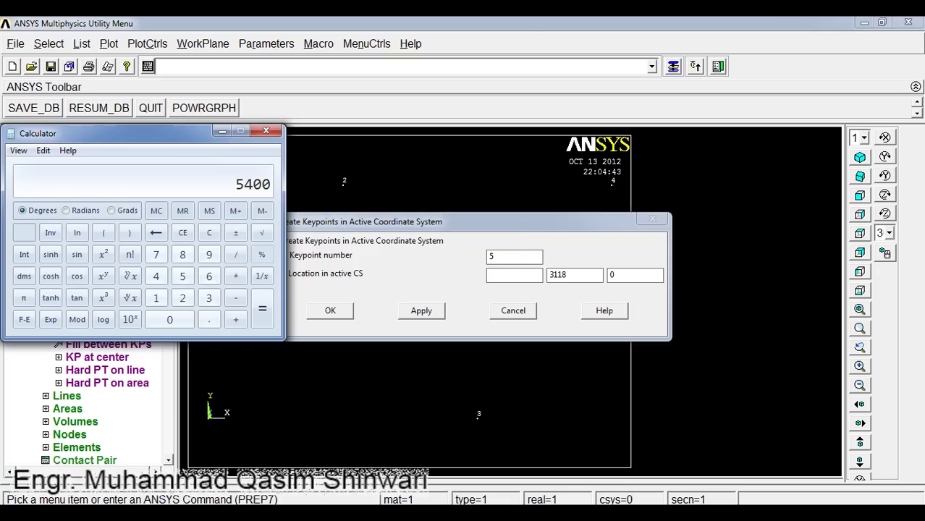
pyautogui.press('+')
pyautogui.write('1800')
pyautogui.press('Return')
# - Return to the ANSYS keypoint dialog and create keypoint 5 at X 7200, Y 0, Z 0
pyautogui.click(460, 221)
pyautogui.click(502, 278)
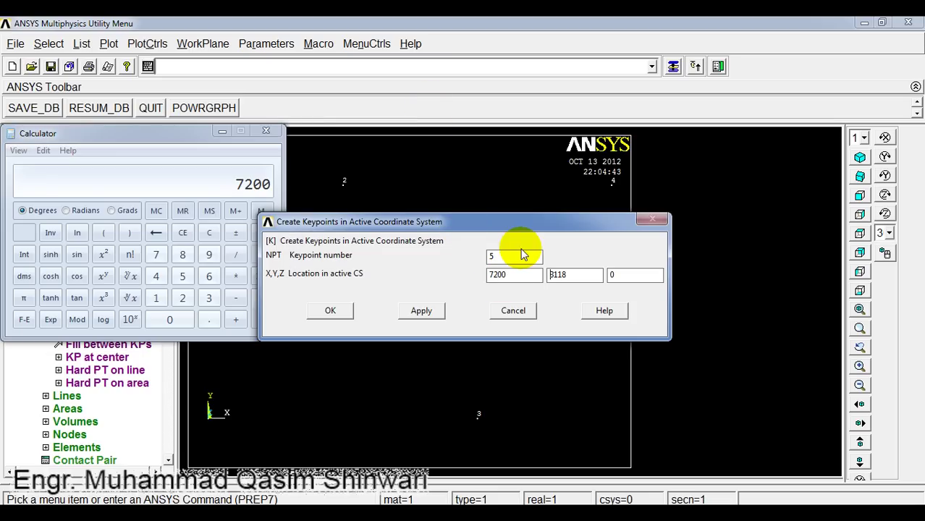
pyautogui.press('Delete')
pyautogui.click(430, 317)
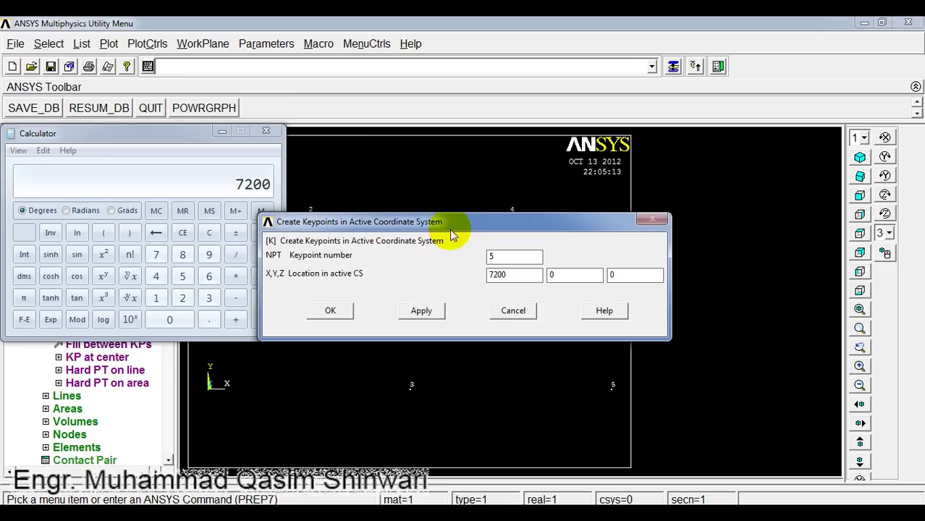
# - Set the next keypoint's number to 6, and in Calculator add 1800 to 7200 for its X location
pyautogui.moveTo(447, 228); pyautogui.dragTo(414, 264)
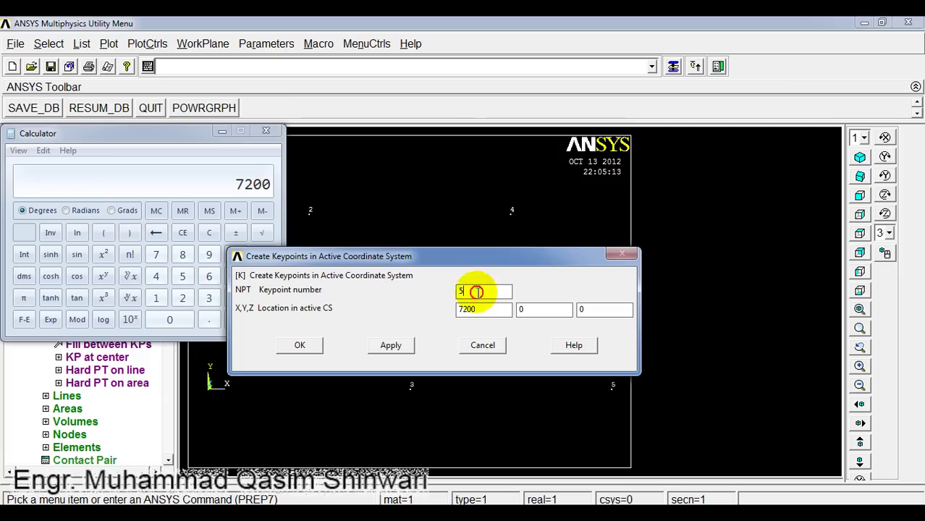
pyautogui.moveTo(474, 289); pyautogui.dragTo(455, 293)
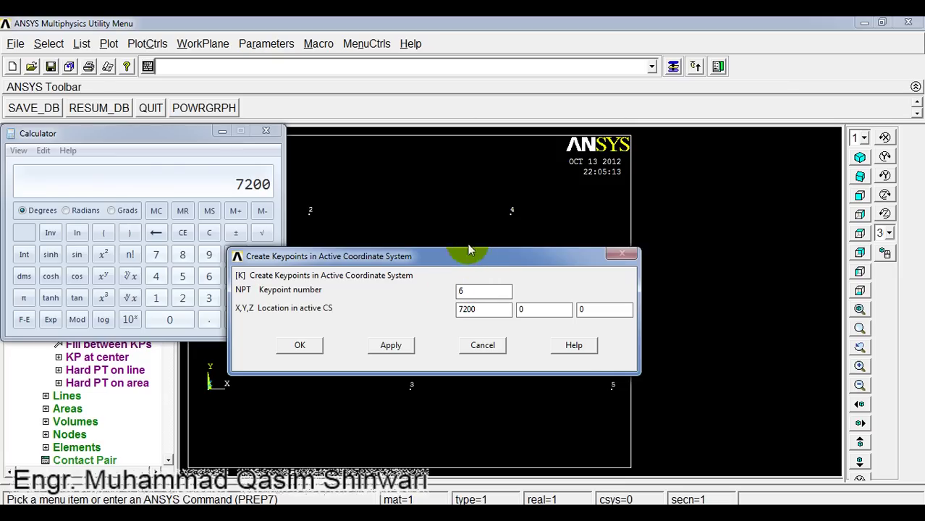
pyautogui.click(191, 167)
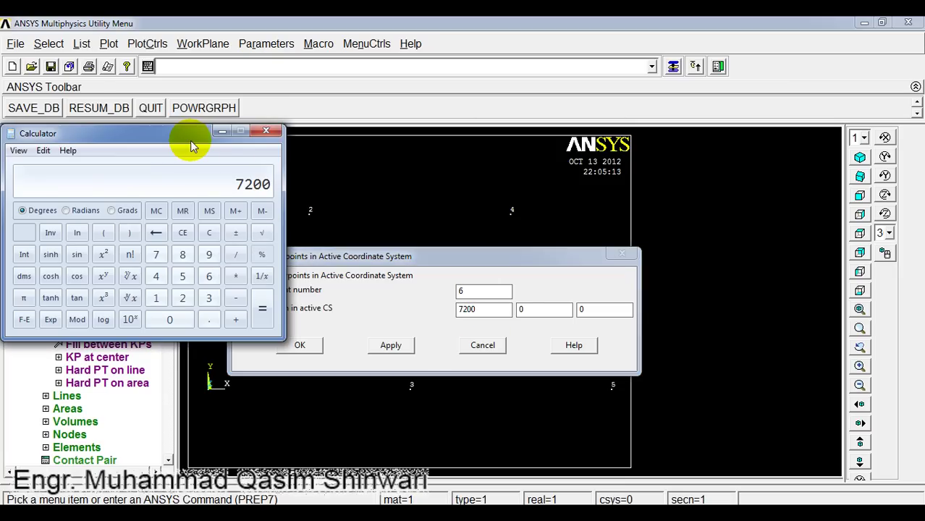
pyautogui.write('+1800')
pyautogui.press('Return')
# - Return to the ANSYS keypoint dialog and create keypoint 6 at X 9000, Y 3118, Z 0
pyautogui.click(476, 309)
pyautogui.moveTo(476, 309); pyautogui.dragTo(423, 312)
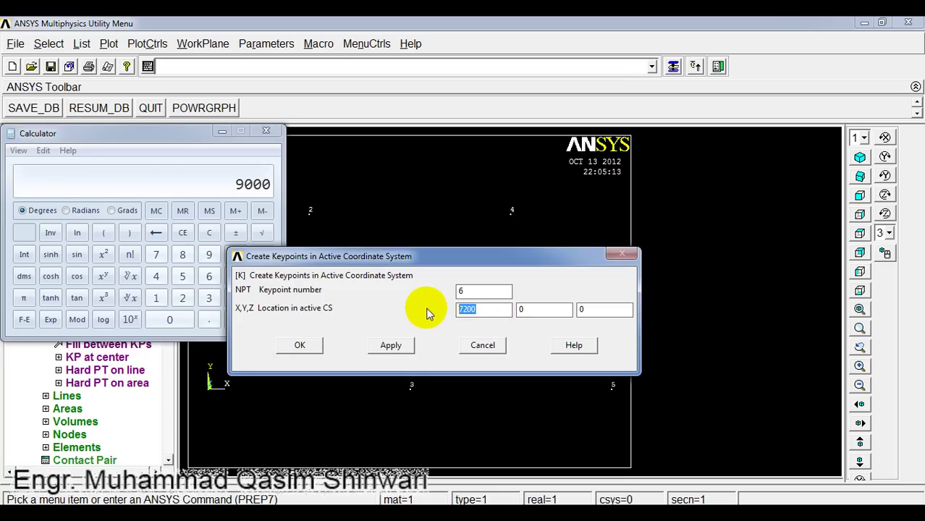
pyautogui.write('9000')
pyautogui.click(393, 345)
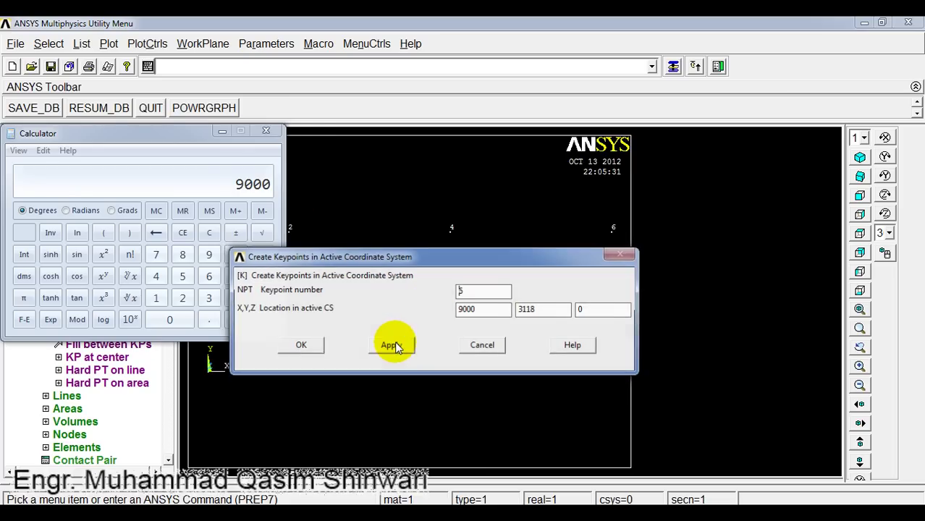
# - Set the next keypoint's number to 7, and in Calculator add 1800 to 9000 for its X location
pyautogui.moveTo(471, 289); pyautogui.dragTo(455, 291)
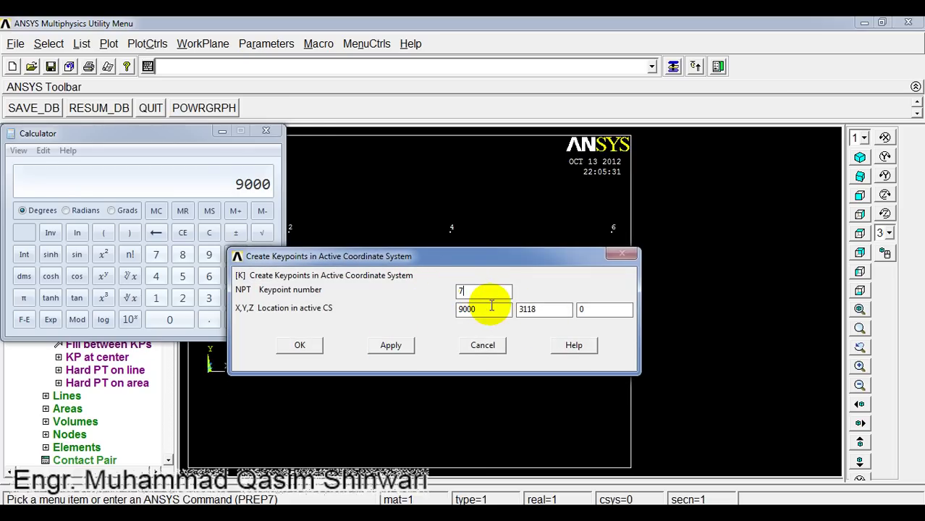
pyautogui.click(189, 186)
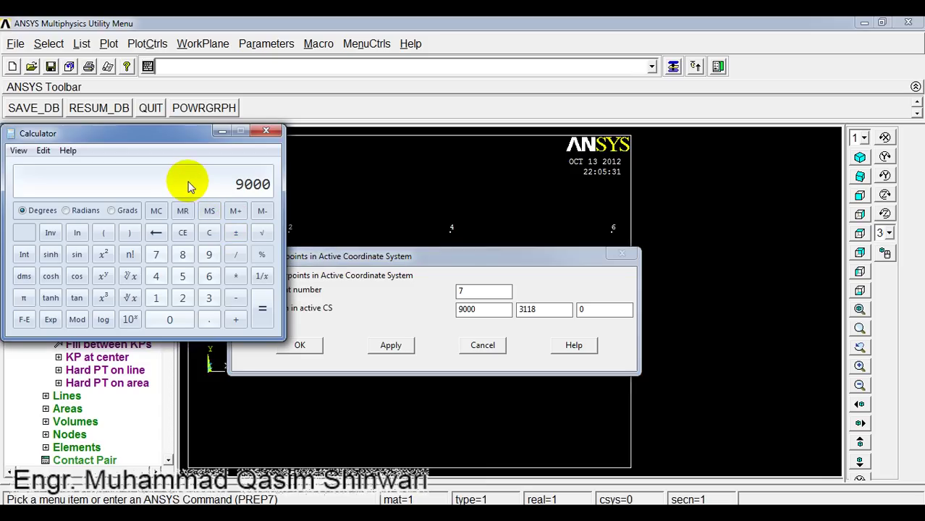
pyautogui.write('+1800')
pyautogui.press('Return')
# - Return to the ANSYS keypoint dialog, create keypoint 7 at X 10800, Y 0, Z 0, and close Calculator
pyautogui.click(486, 310)
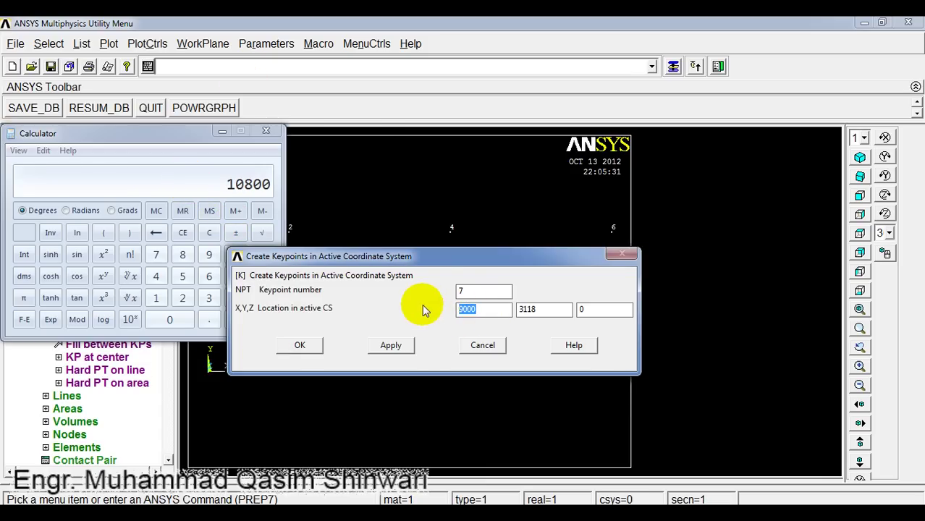
pyautogui.write('108')
pyautogui.doubleClick(534, 309)
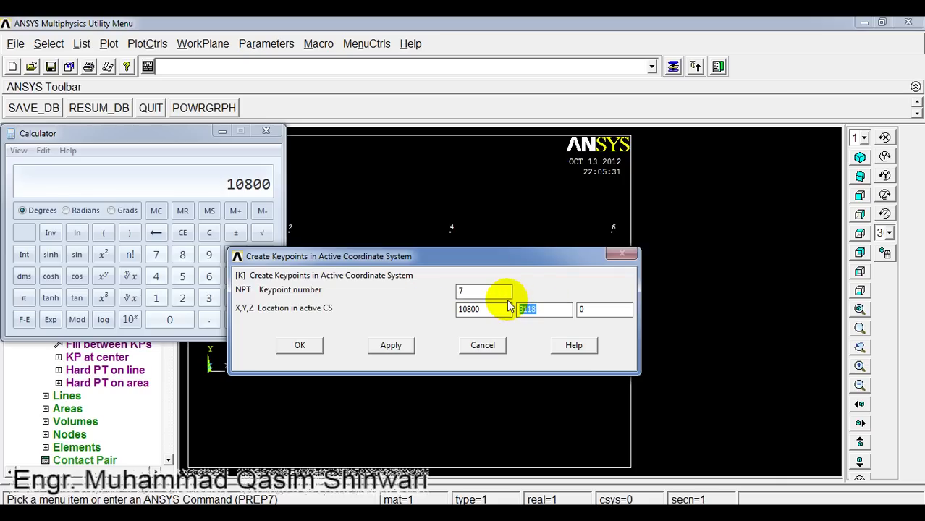
pyautogui.write('0')
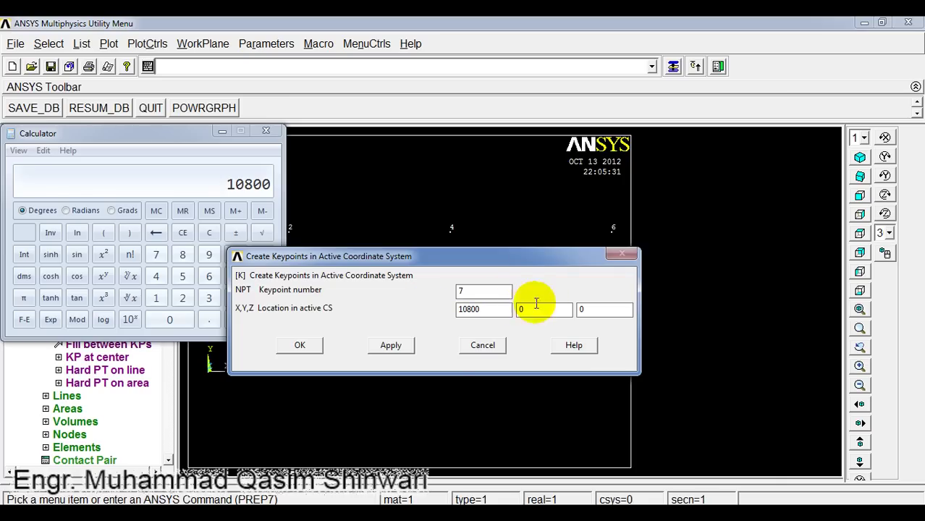
pyautogui.click(299, 345)
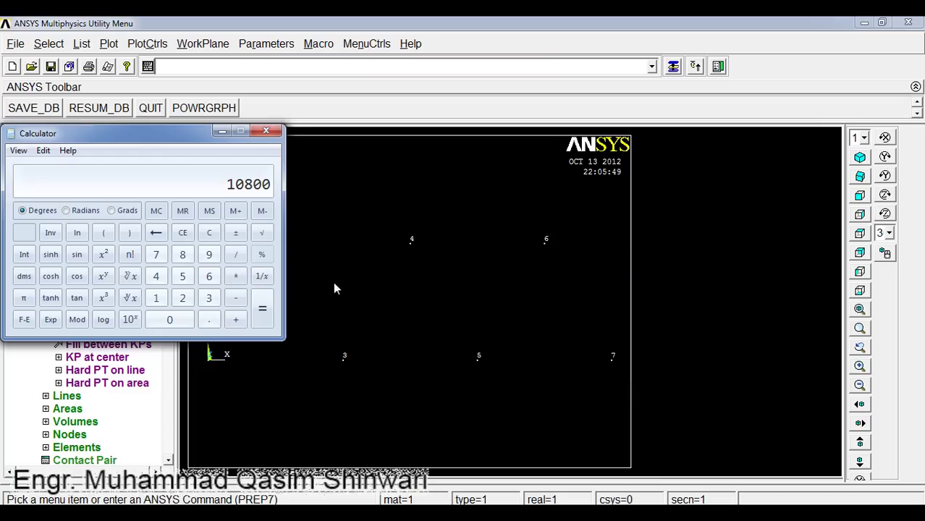
pyautogui.click(265, 131)
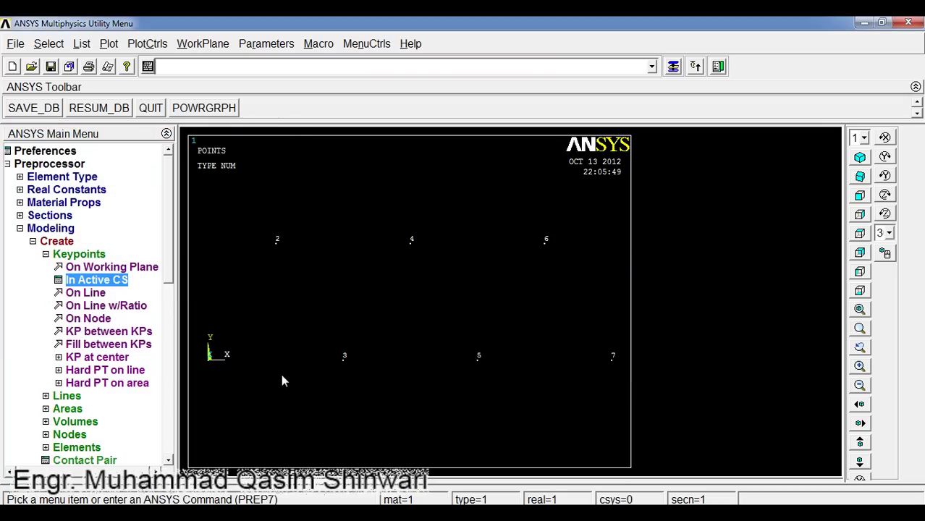
# - Switch to PowerPoint to check the node layout in the truss problem statement, and return to ANSYS
pyautogui.hotkey('alt', 'Tab')
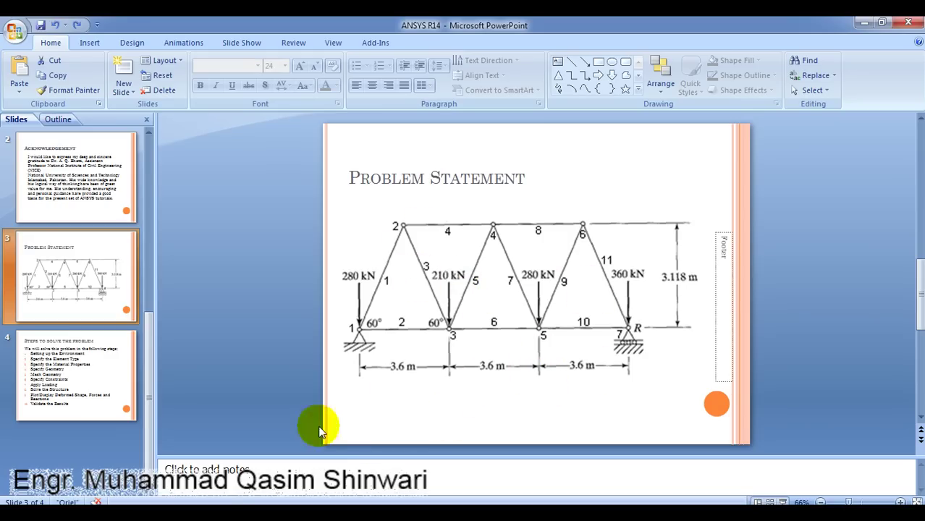
pyautogui.moveTo(219, 479)
pyautogui.click(290, 458)
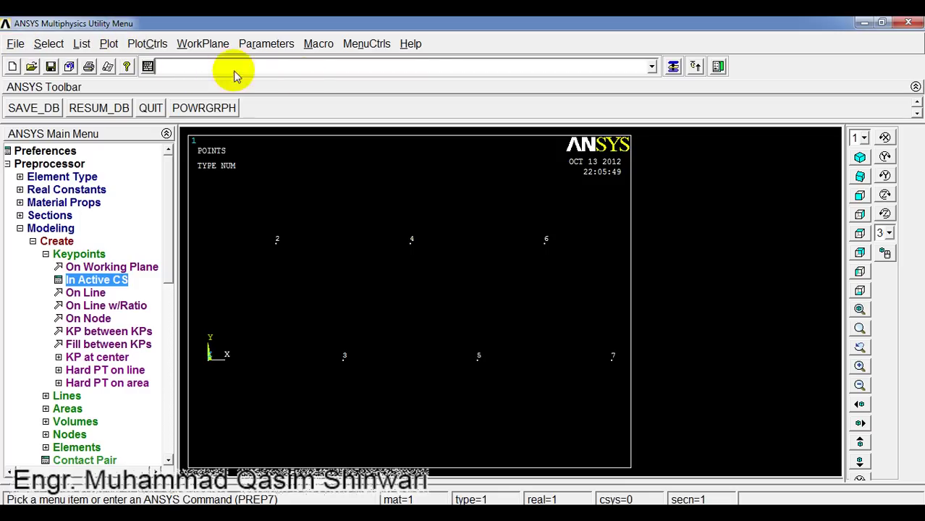
# - List the keypoints with coordinates only, examine their X, Y, Z locations and angles, and close the listing
pyautogui.click(84, 45)
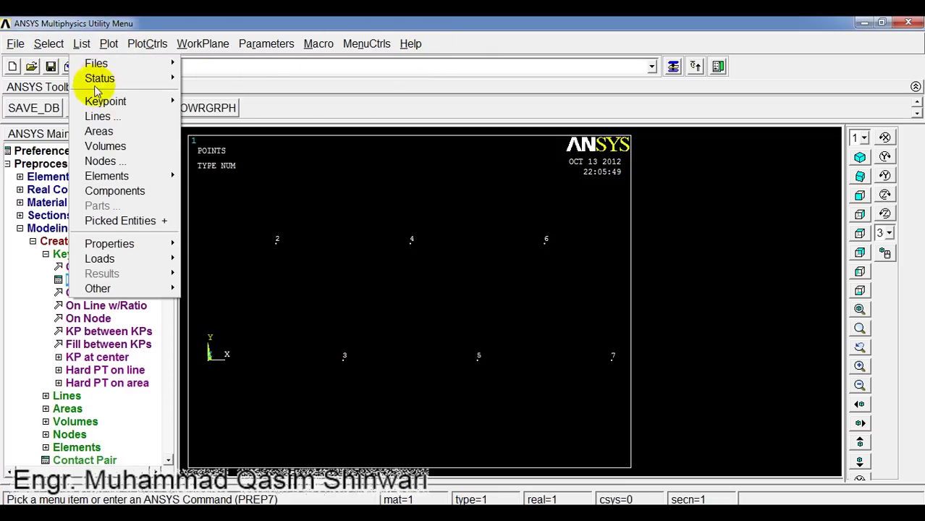
pyautogui.moveTo(102, 102)
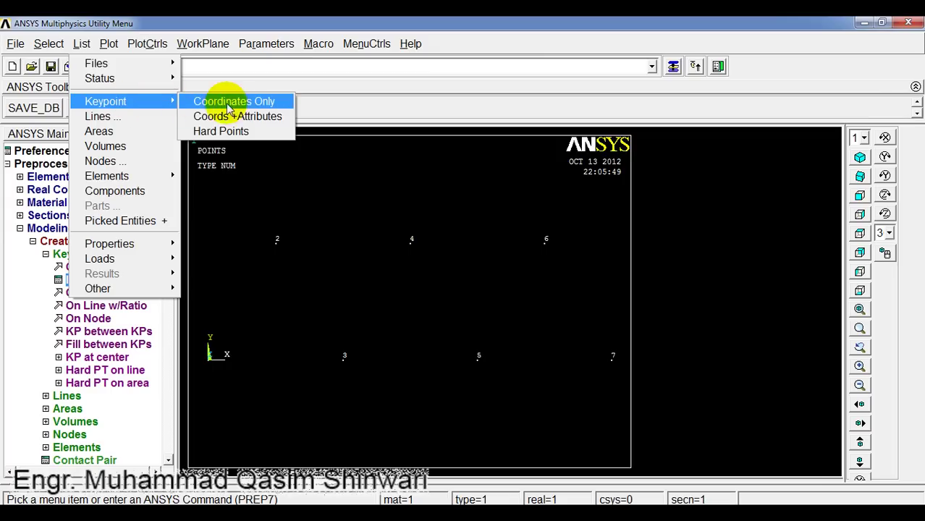
pyautogui.click(268, 102)
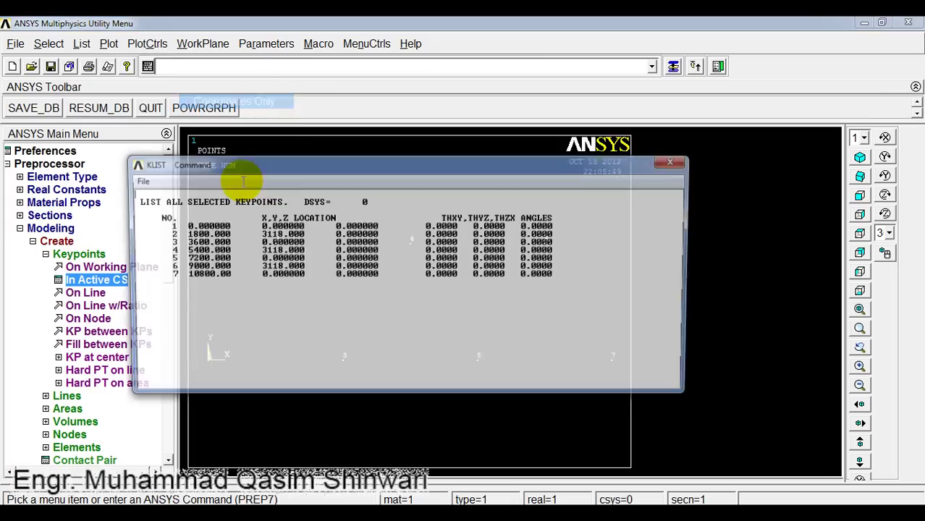
pyautogui.moveTo(300, 171); pyautogui.dragTo(288, 116)
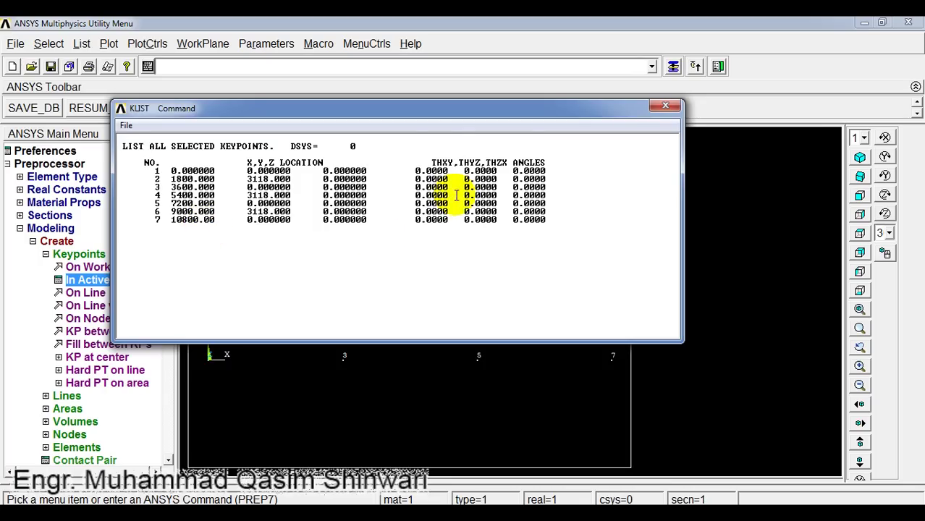
pyautogui.moveTo(439, 157); pyautogui.dragTo(511, 201)
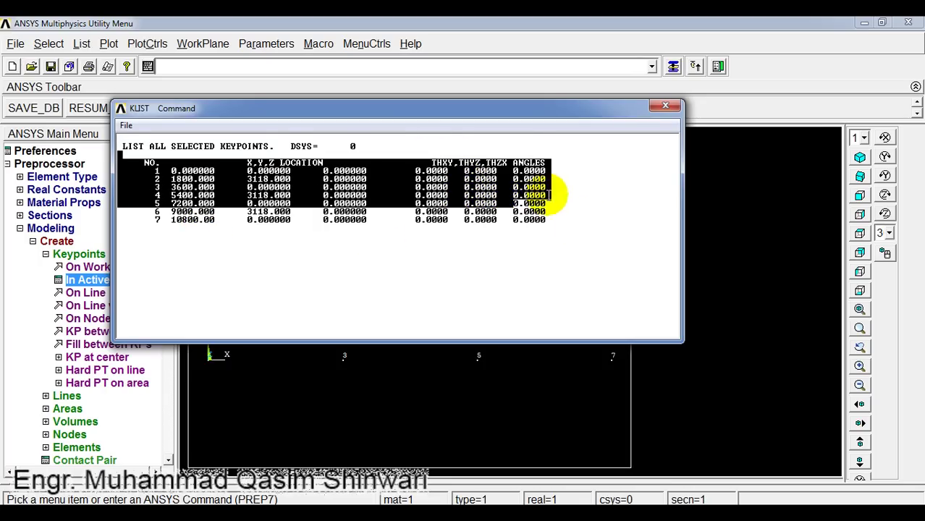
pyautogui.click(582, 221)
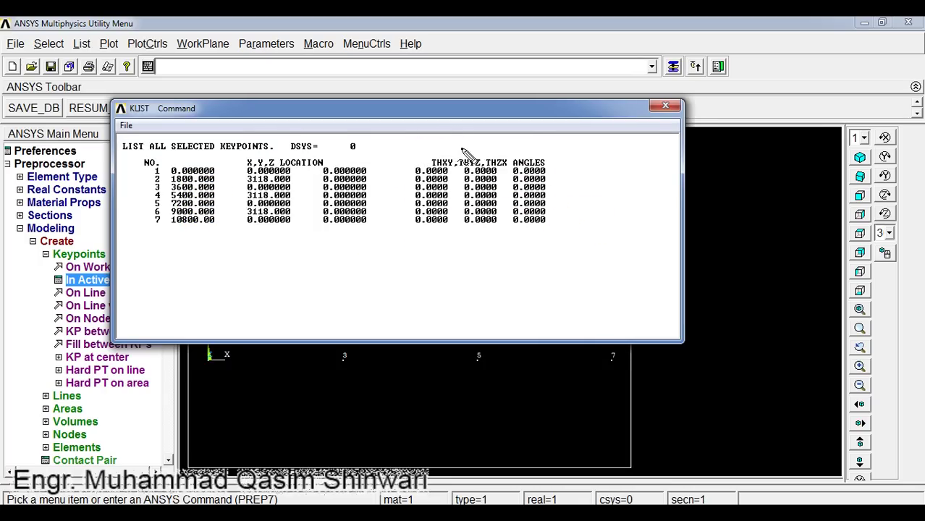
pyautogui.moveTo(437, 154)
pyautogui.mouseDown()
pyautogui.moveTo(394, 177)
pyautogui.moveTo(411, 214)
pyautogui.moveTo(458, 250)
pyautogui.moveTo(570, 243)
pyautogui.moveTo(566, 168)
pyautogui.moveTo(512, 143)
pyautogui.moveTo(438, 155)
pyautogui.mouseUp()
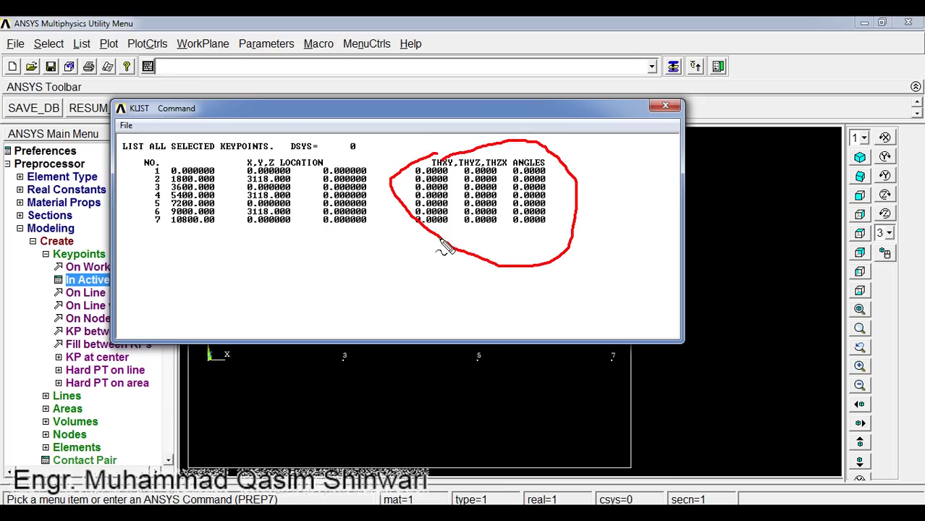
pyautogui.moveTo(351, 161)
pyautogui.mouseDown()
pyautogui.moveTo(318, 177)
pyautogui.moveTo(320, 228)
pyautogui.moveTo(351, 251)
pyautogui.moveTo(391, 211)
pyautogui.moveTo(368, 178)
pyautogui.mouseUp()
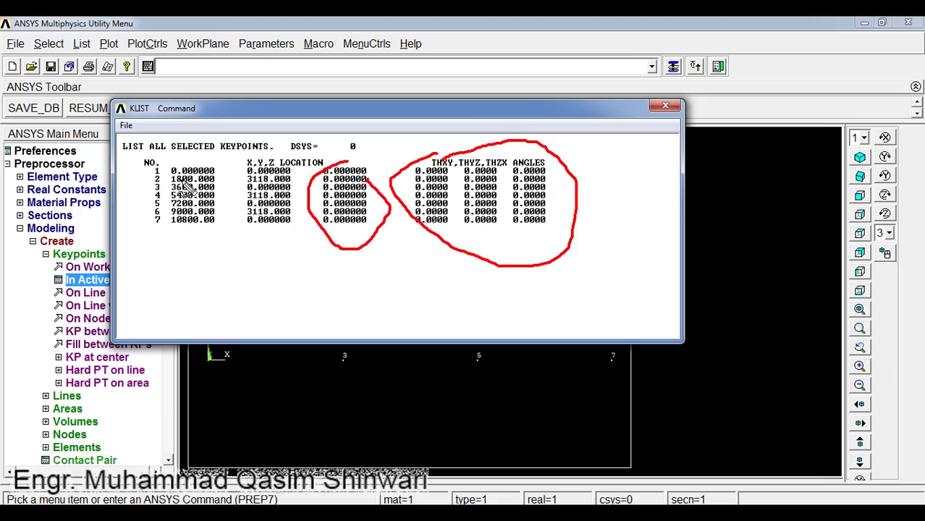
pyautogui.moveTo(222, 180)
pyautogui.mouseDown()
pyautogui.moveTo(250, 182)
pyautogui.moveTo(236, 204)
pyautogui.mouseUp()
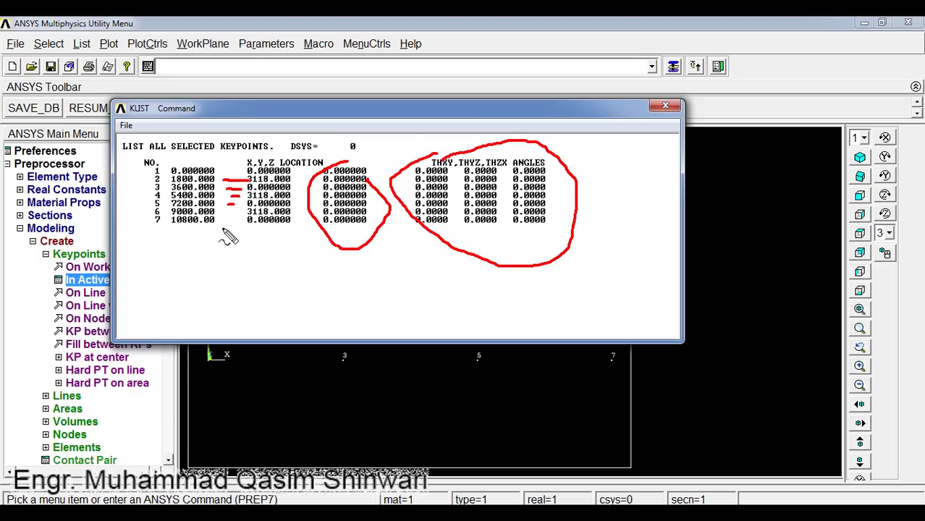
pyautogui.press('Escape')
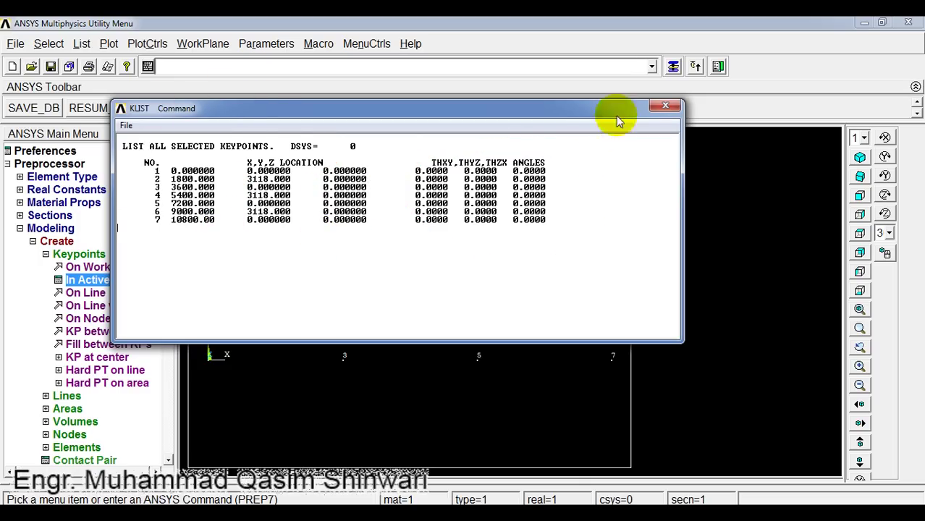
pyautogui.click(665, 105)
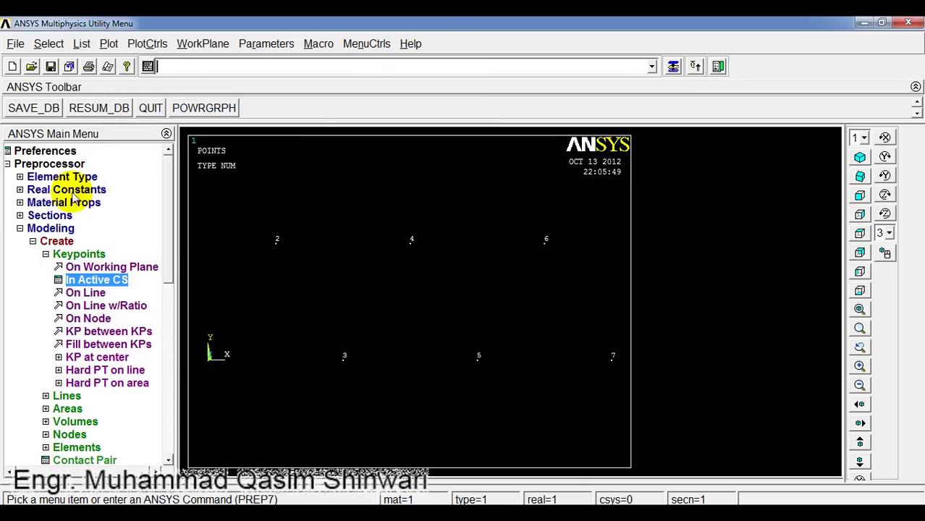
# - List the keypoints again with the klist command, review their locations and attributes, and close the listing
pyautogui.write('klis')
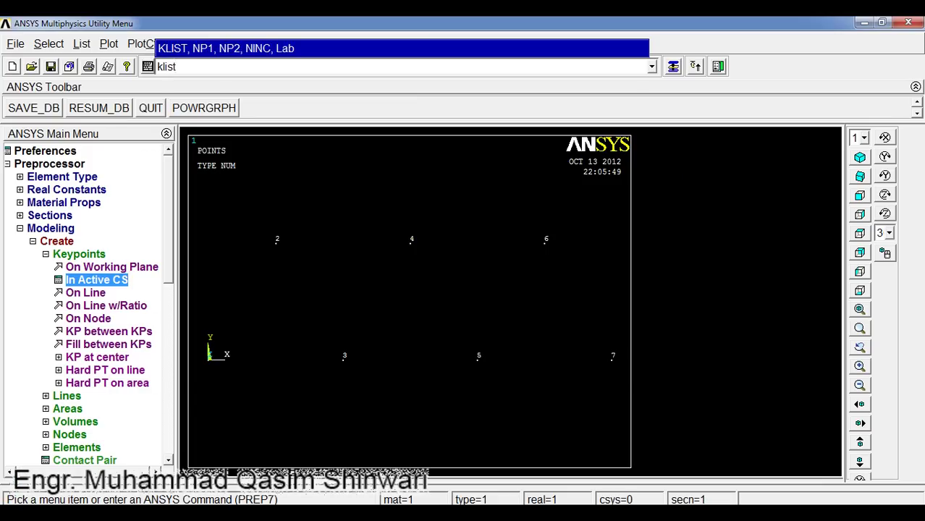
pyautogui.write('t')
pyautogui.press('Return')
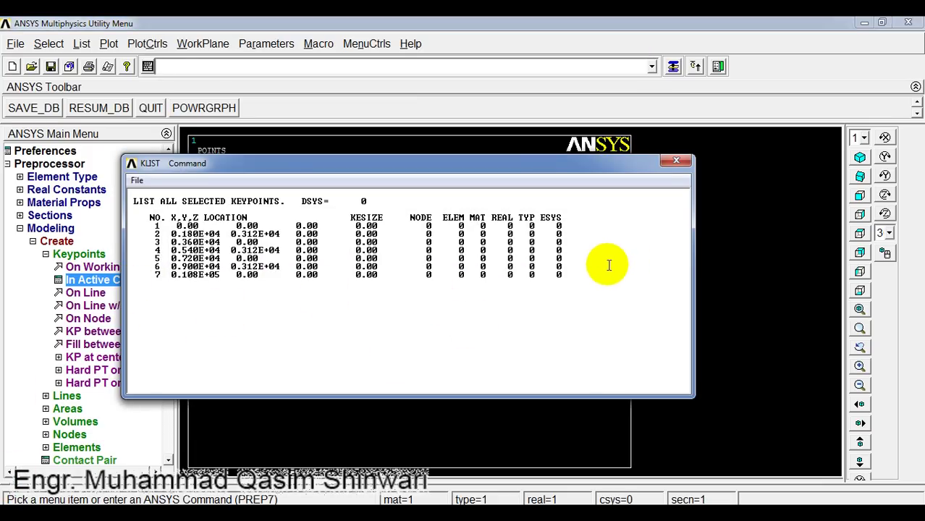
pyautogui.click(676, 162)
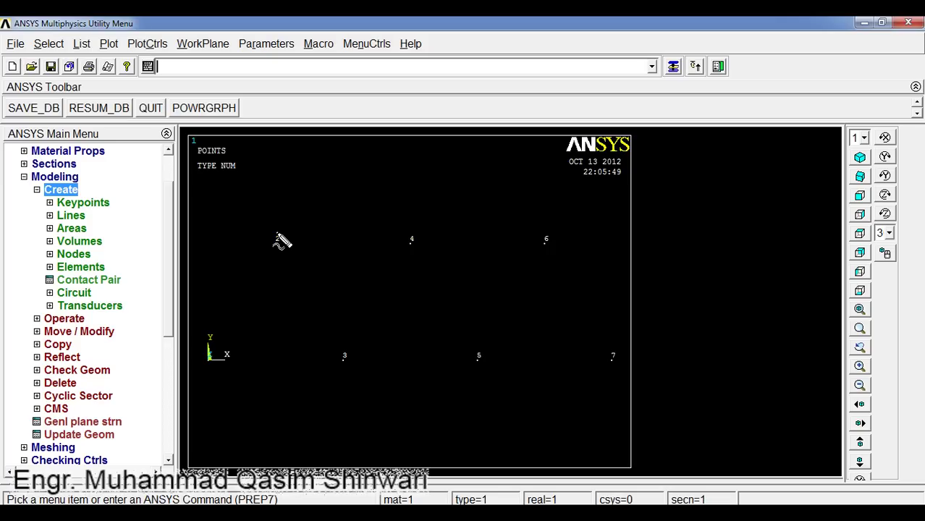
pyautogui.moveTo(273, 231)
pyautogui.mouseDown()
pyautogui.moveTo(287, 262)
pyautogui.moveTo(292, 244)
pyautogui.moveTo(269, 236)
pyautogui.mouseUp()
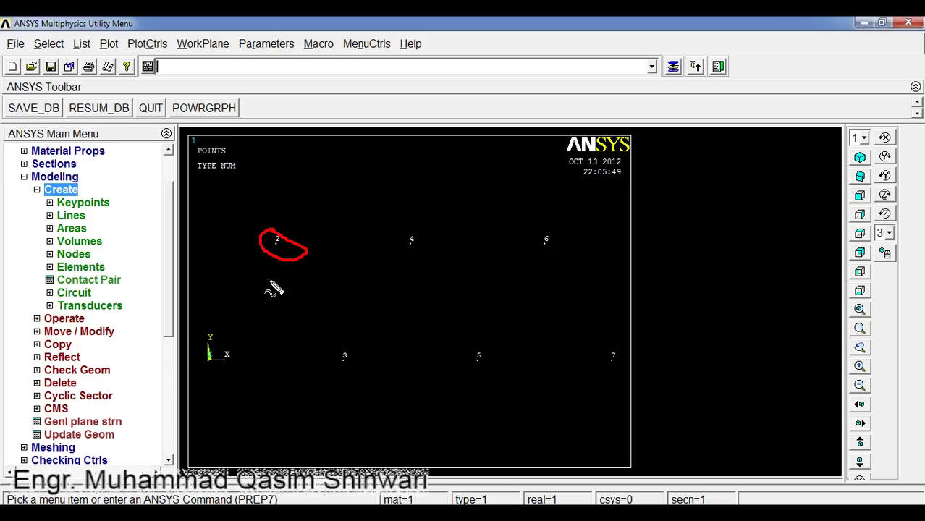
pyautogui.press('Escape')
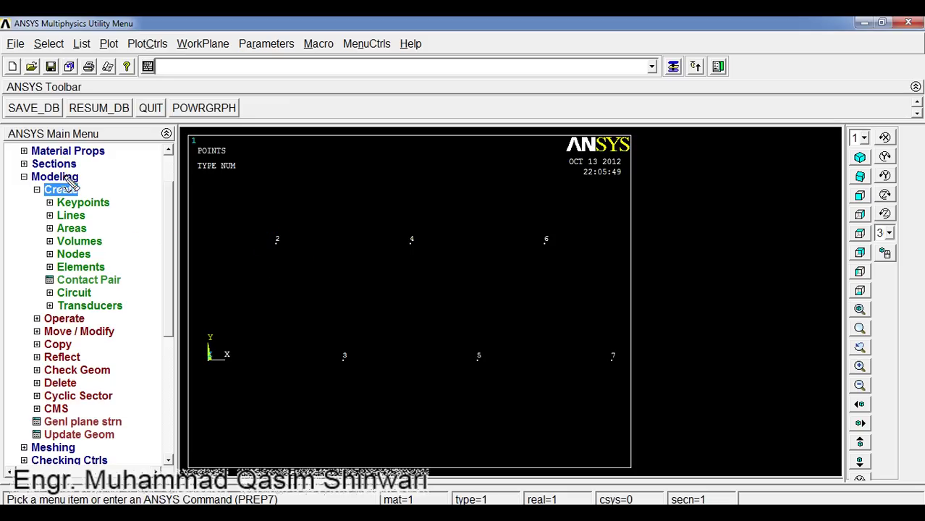
pyautogui.moveTo(84, 178)
pyautogui.mouseDown()
pyautogui.moveTo(114, 195)
pyautogui.moveTo(137, 249)
pyautogui.moveTo(147, 312)
pyautogui.moveTo(136, 352)
pyautogui.moveTo(94, 382)
pyautogui.mouseUp()
pyautogui.press('Escape')
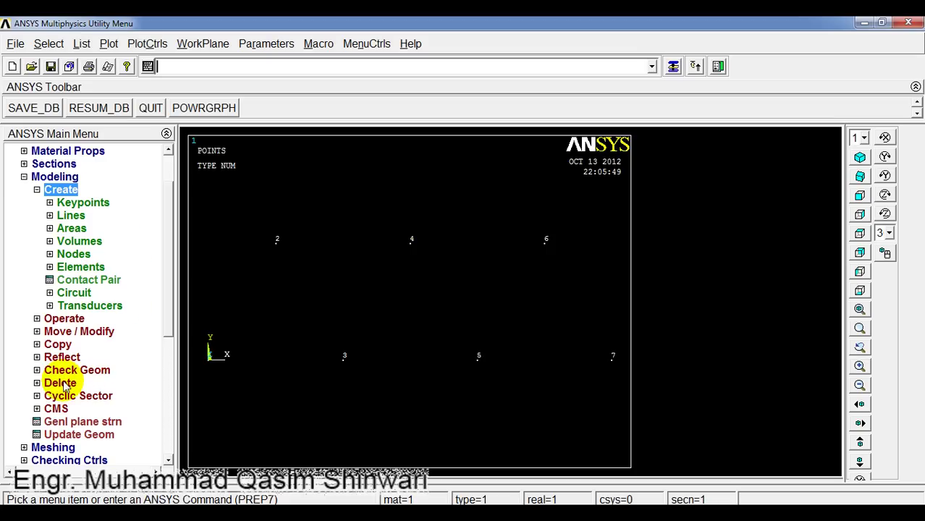
# - Delete keypoint 2 from the truss model
pyautogui.click(62, 382)
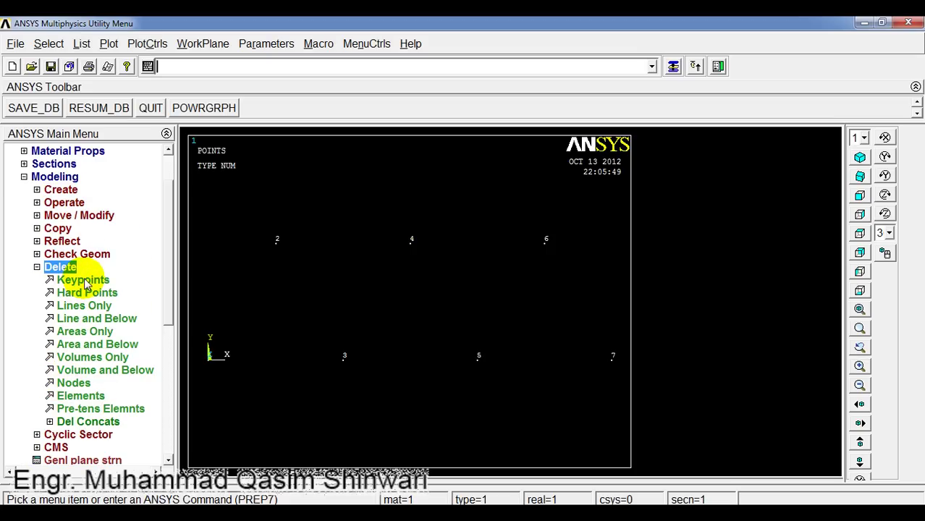
pyautogui.click(83, 280)
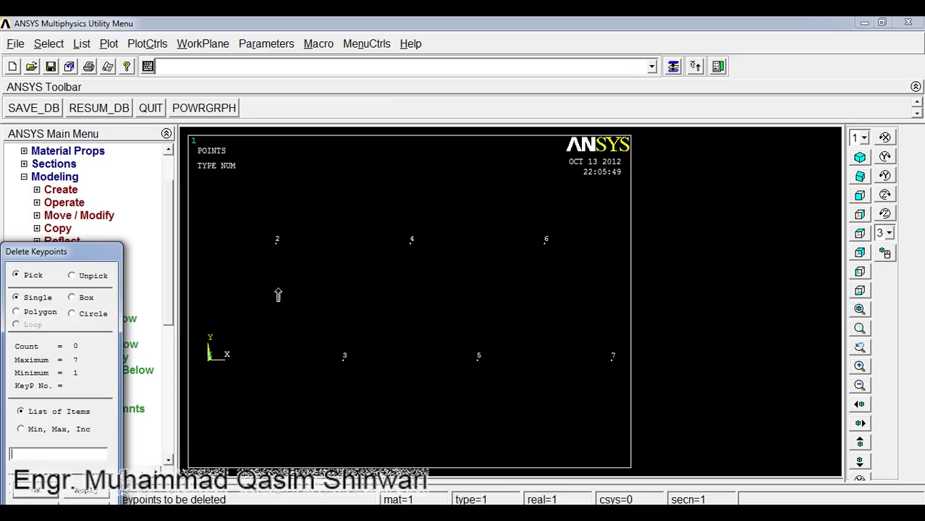
pyautogui.click(278, 245)
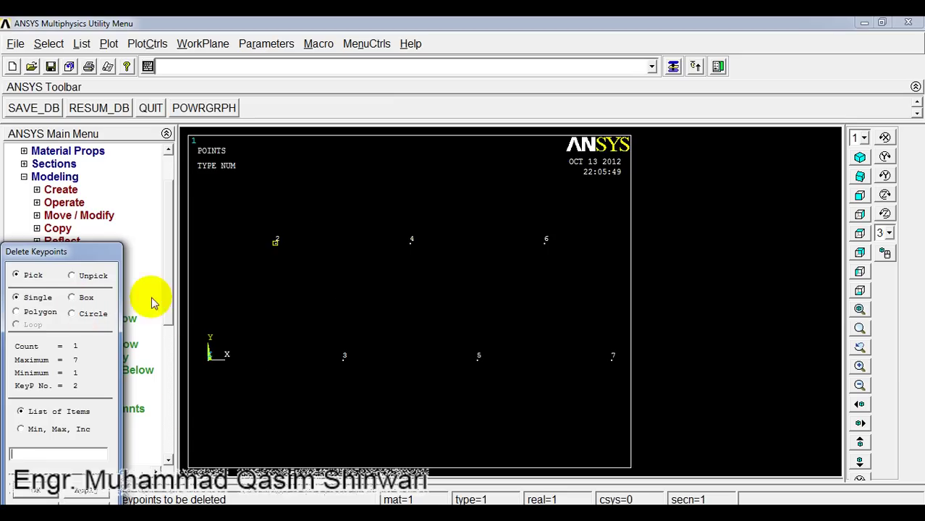
pyautogui.moveTo(74, 251); pyautogui.dragTo(95, 189)
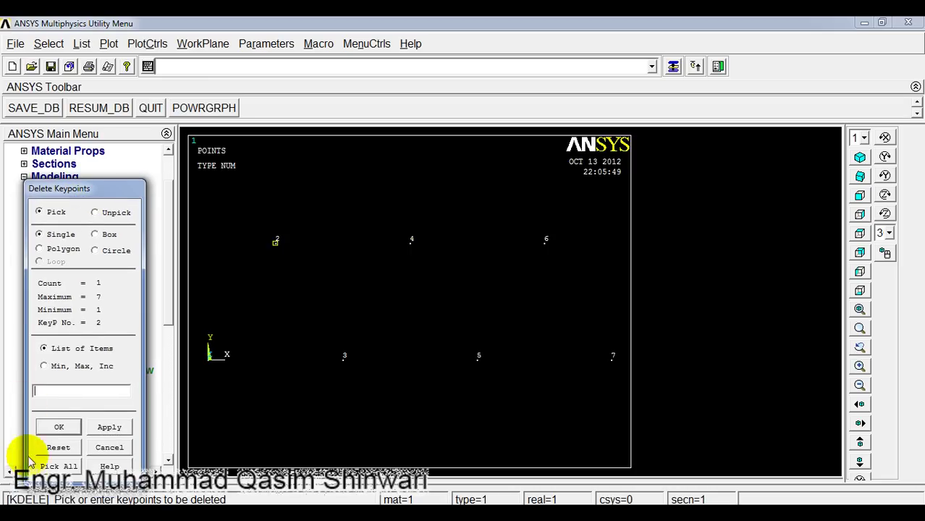
pyautogui.click(59, 427)
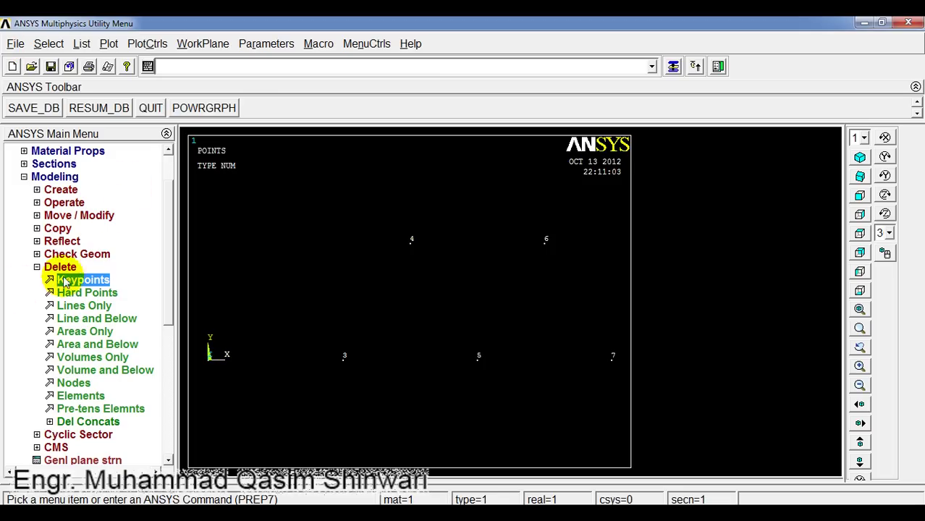
# - Recreate keypoint 2 in the active coordinate system at its original upper-node location between keypoints 1 and 3
pyautogui.click(60, 189)
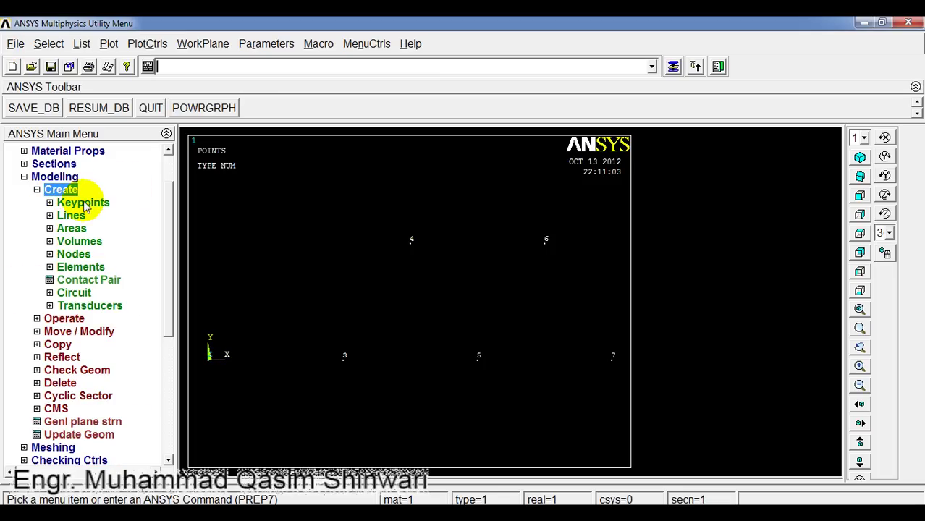
pyautogui.click(84, 204)
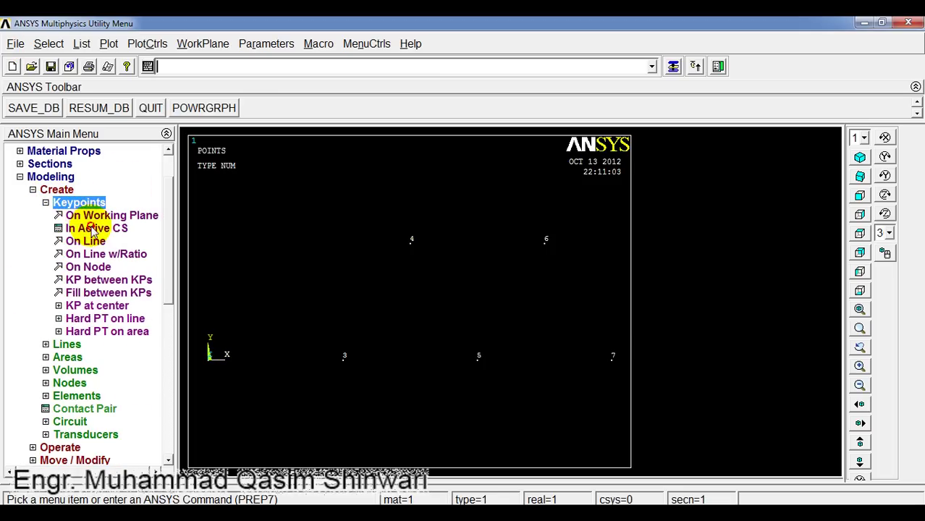
pyautogui.click(90, 228)
pyautogui.doubleClick(490, 256)
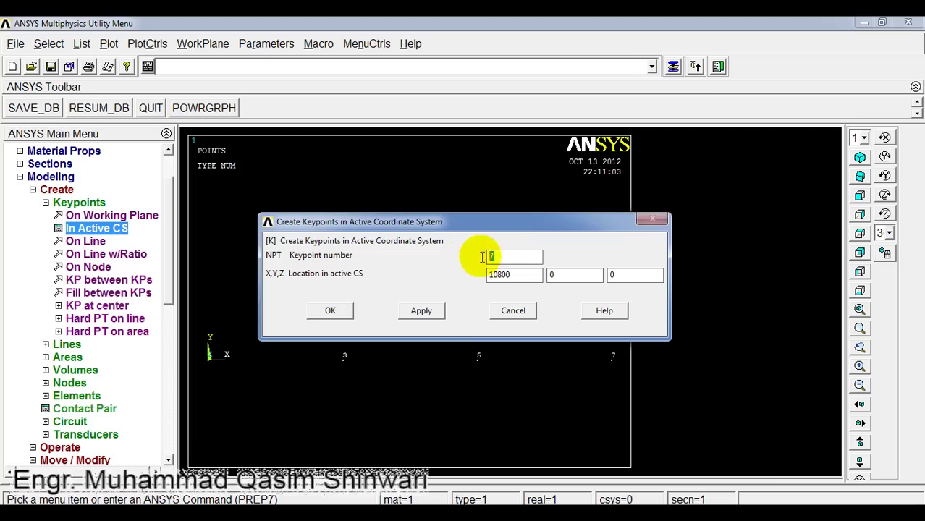
pyautogui.click(532, 279)
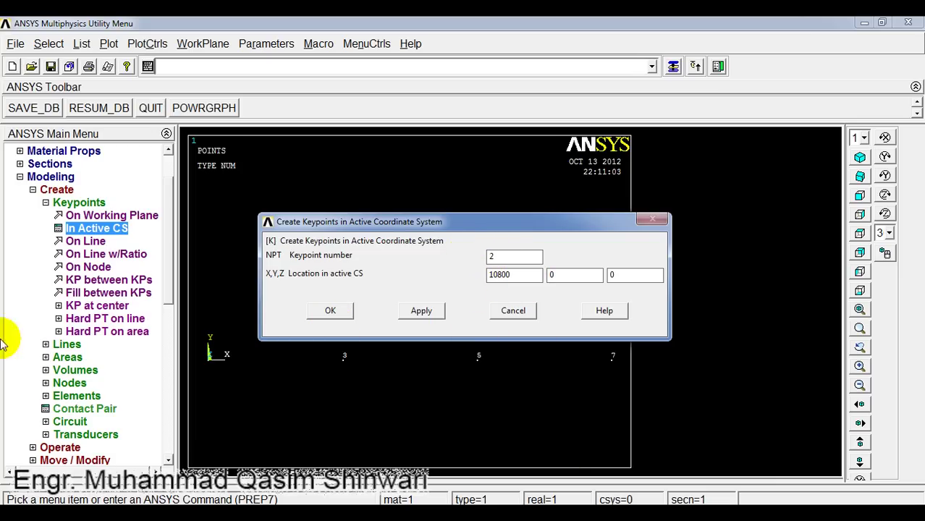
pyautogui.press('Home')
pyautogui.press('Delete')
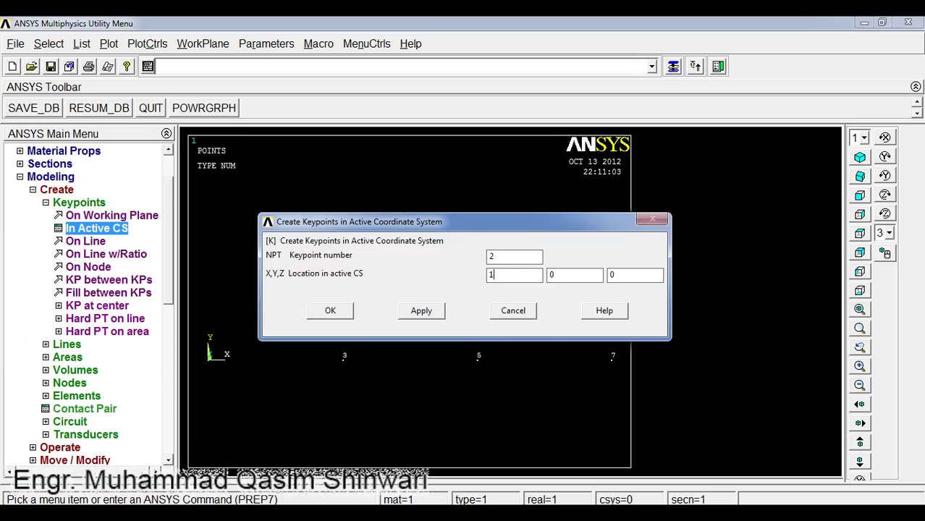
pyautogui.click(550, 274)
pyautogui.press('Delete')
pyautogui.click(327, 310)
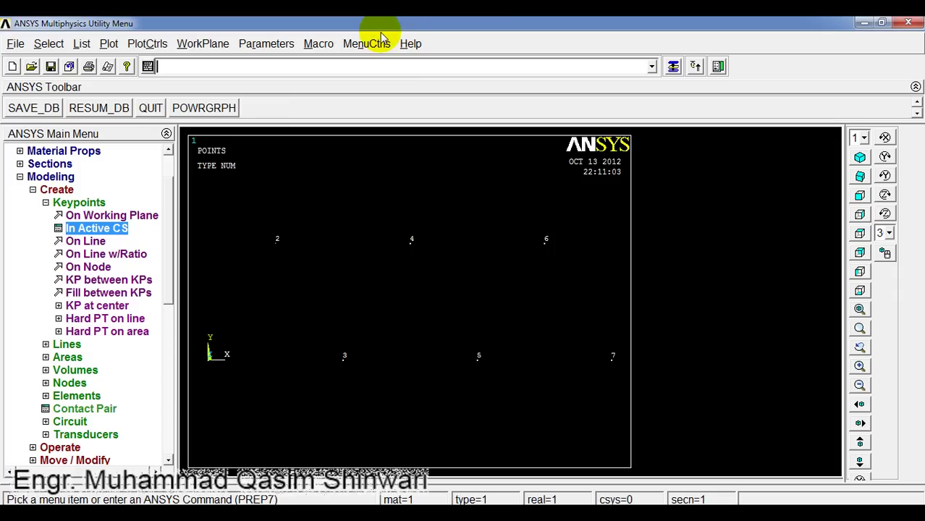
# - Switch to Windows Explorer, create a folder named "truss - video tutorial" on drive HP_TOOLS (F:), and close the window
pyautogui.press('super+e')
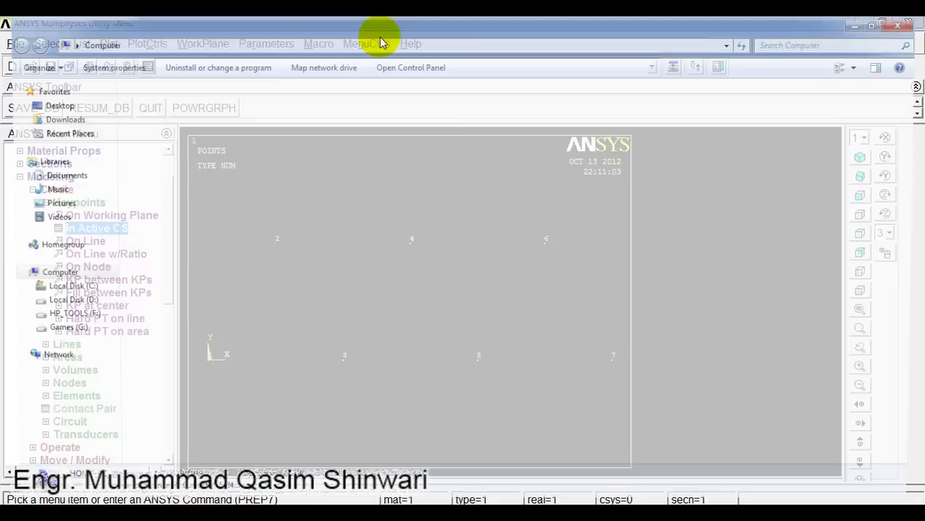
pyautogui.doubleClick(241, 123)
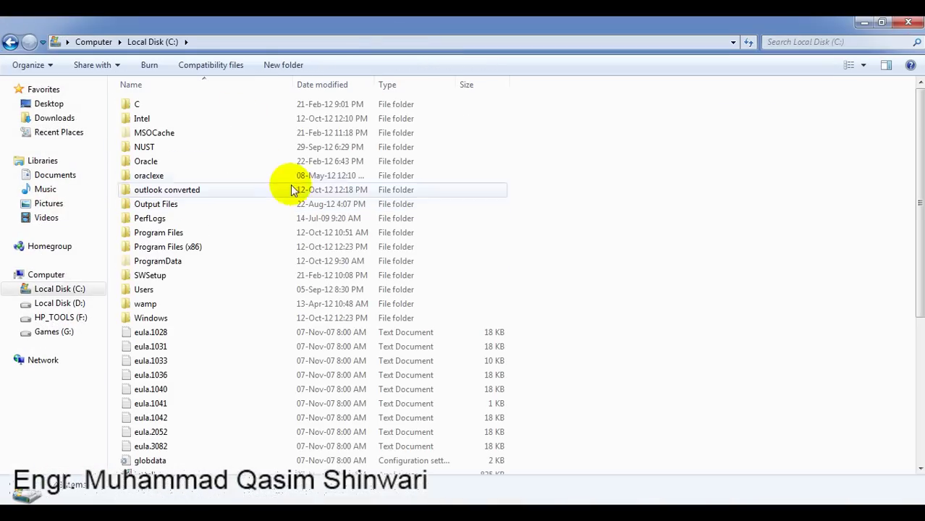
pyautogui.click(10, 43)
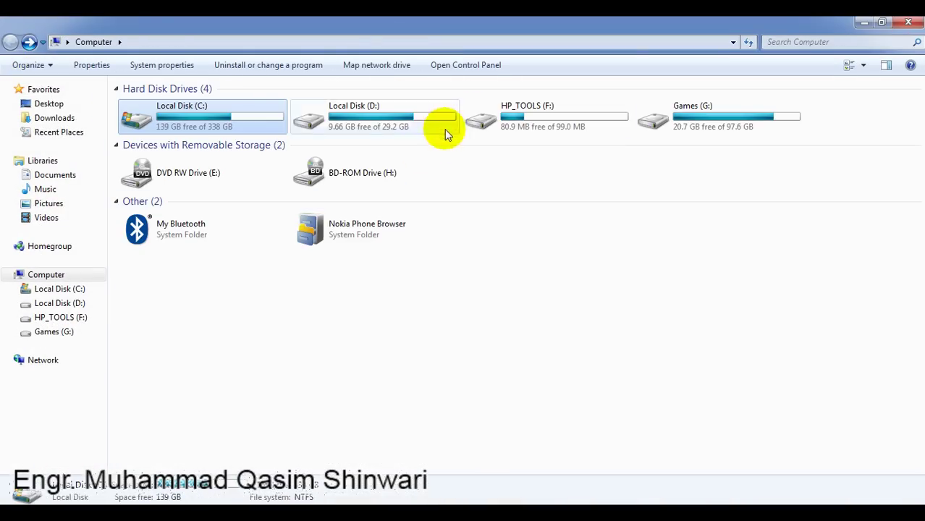
pyautogui.doubleClick(489, 124)
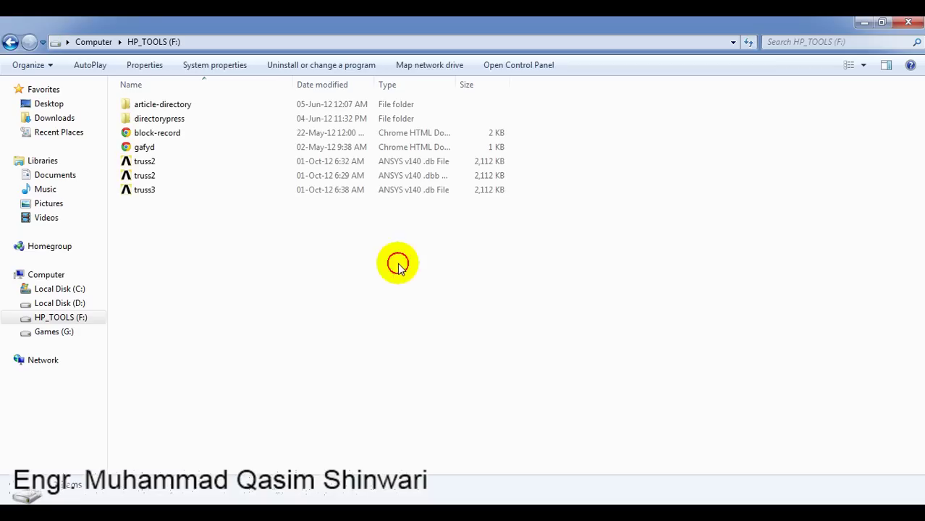
pyautogui.rightClick(232, 237)
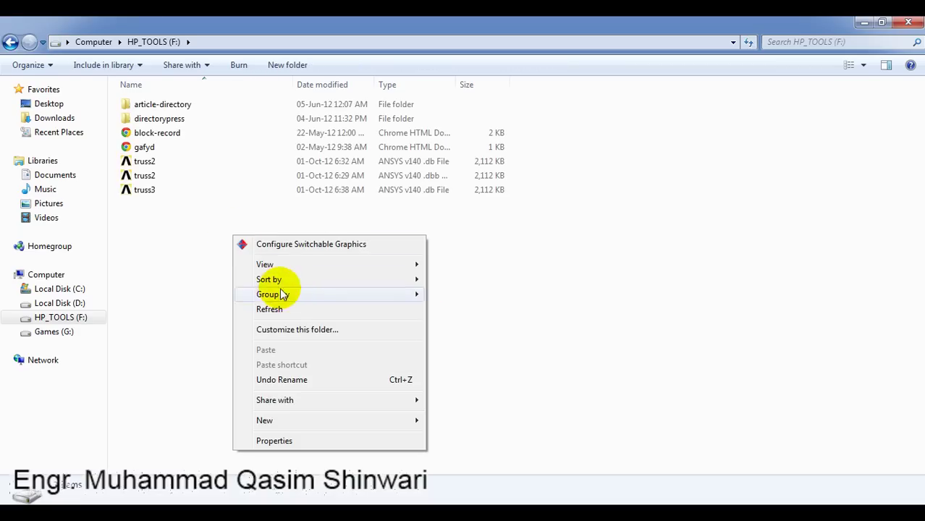
pyautogui.moveTo(327, 415)
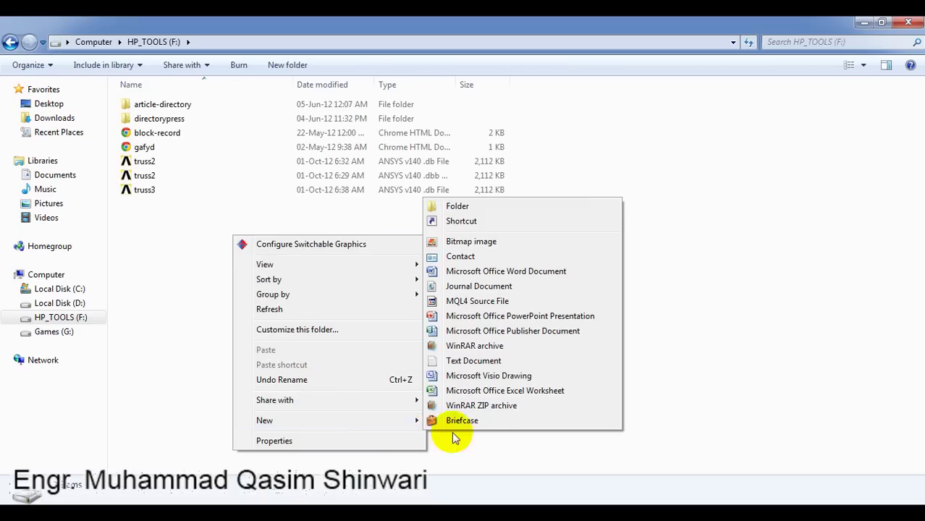
pyautogui.click(448, 206)
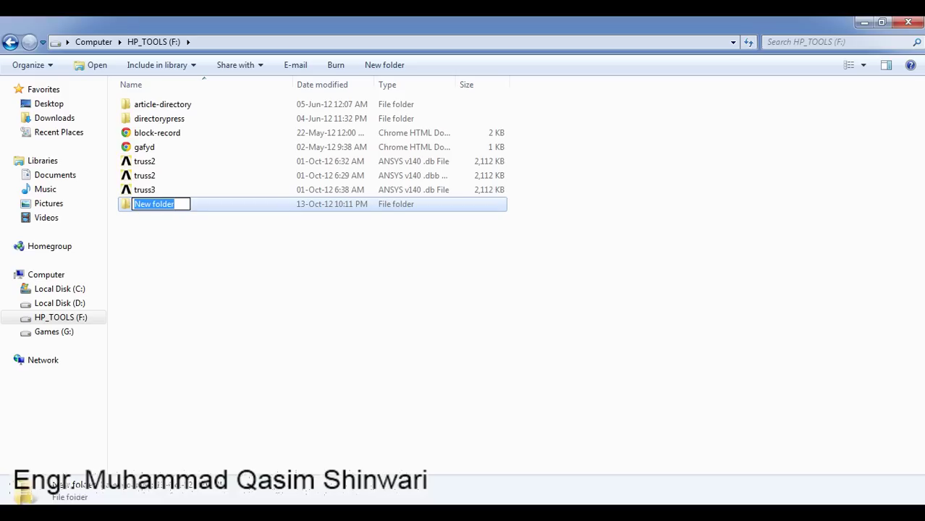
pyautogui.write('truss - video tutorial')
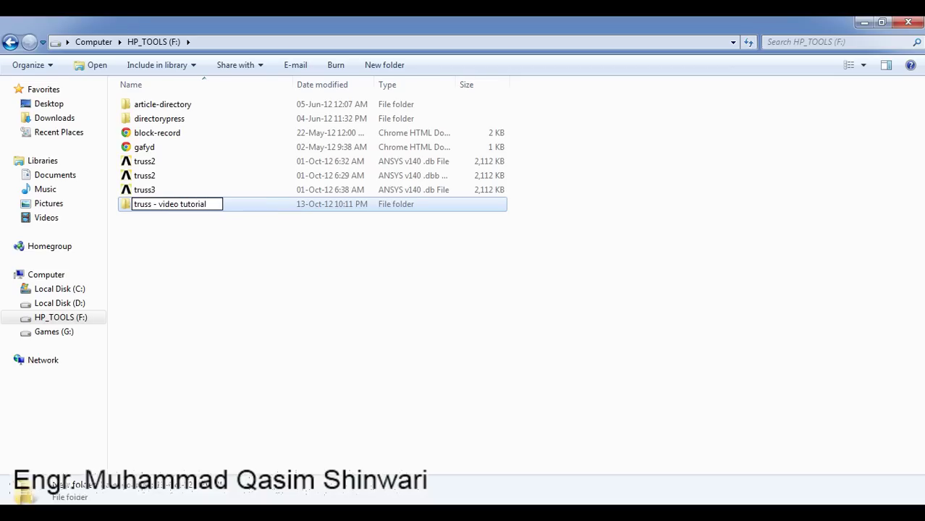
pyautogui.press('Return')
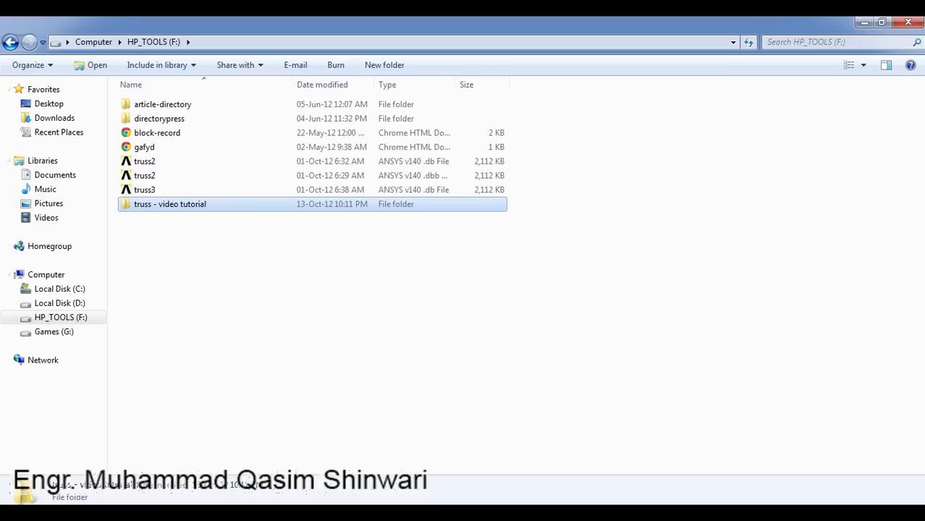
pyautogui.click(908, 23)
# - Save the ANSYS database as 2d truss.db in F:\truss - video tutorial, and save it again under the current job name
pyautogui.click(15, 44)
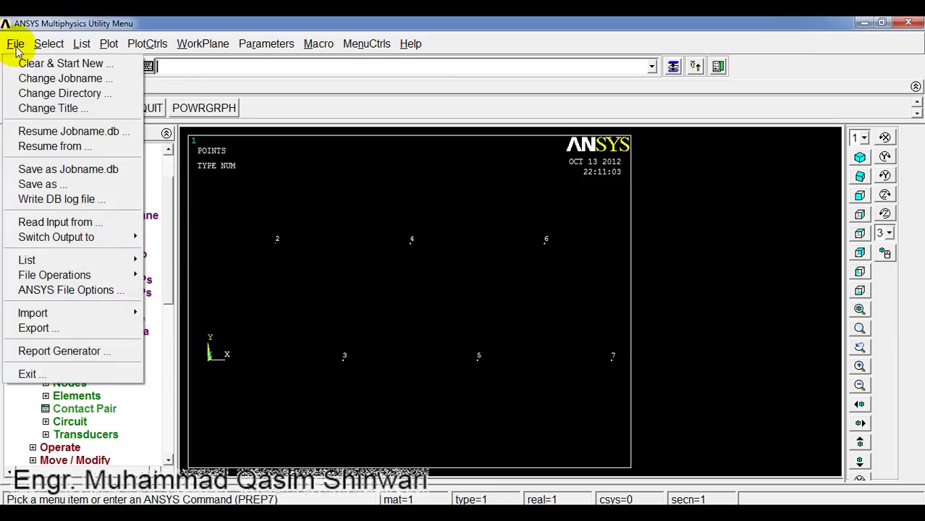
pyautogui.click(62, 184)
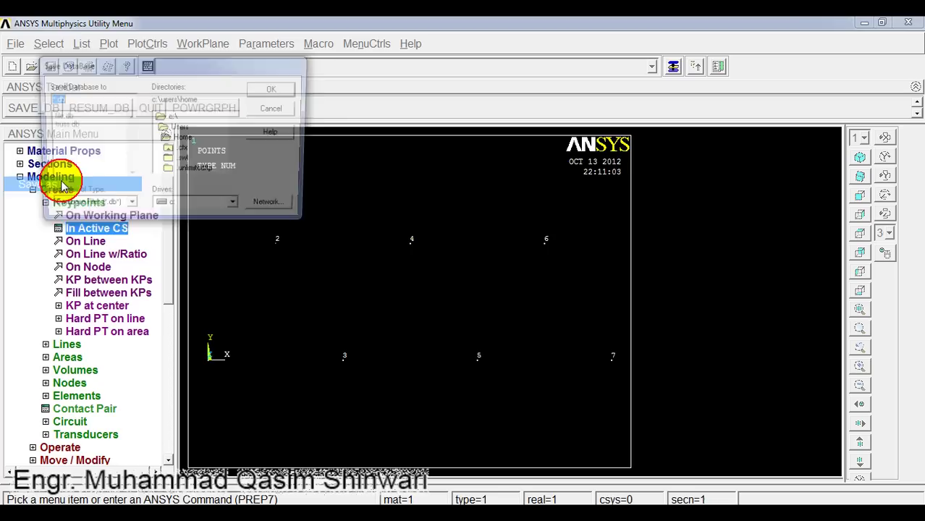
pyautogui.click(201, 208)
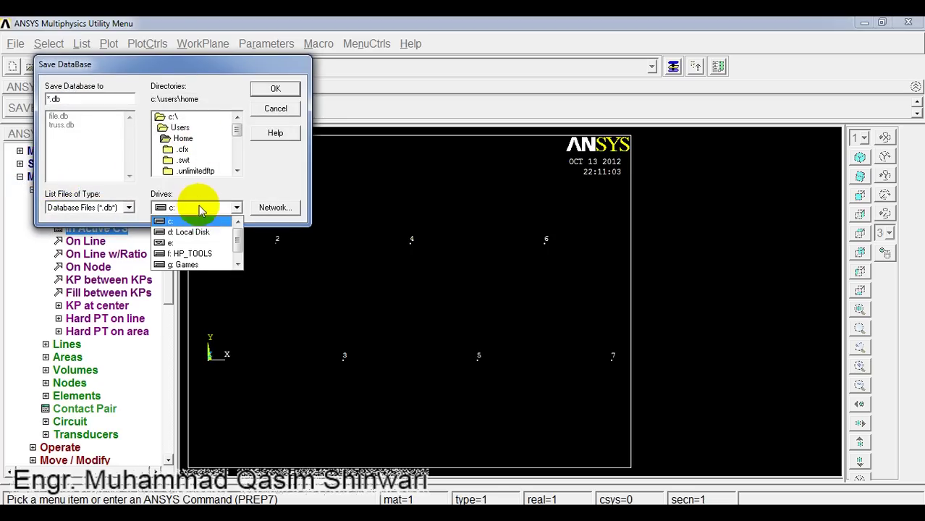
pyautogui.click(203, 254)
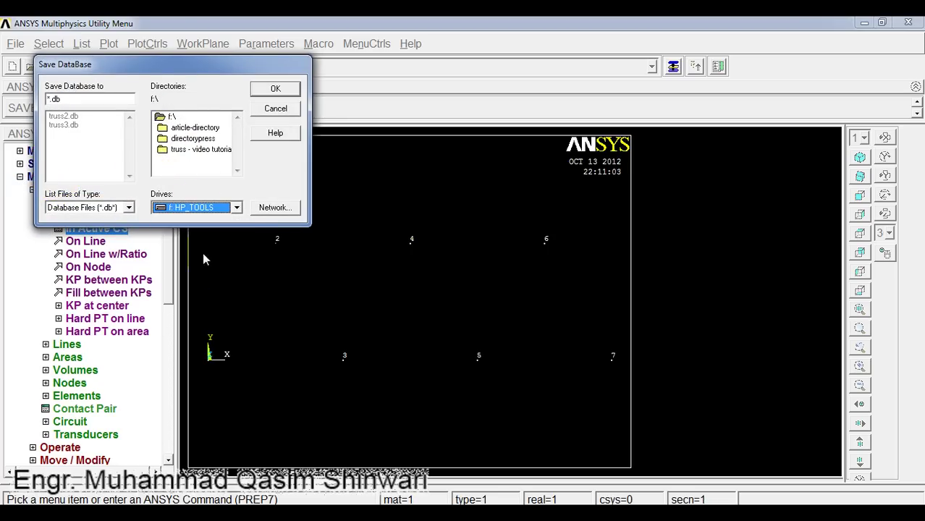
pyautogui.doubleClick(201, 150)
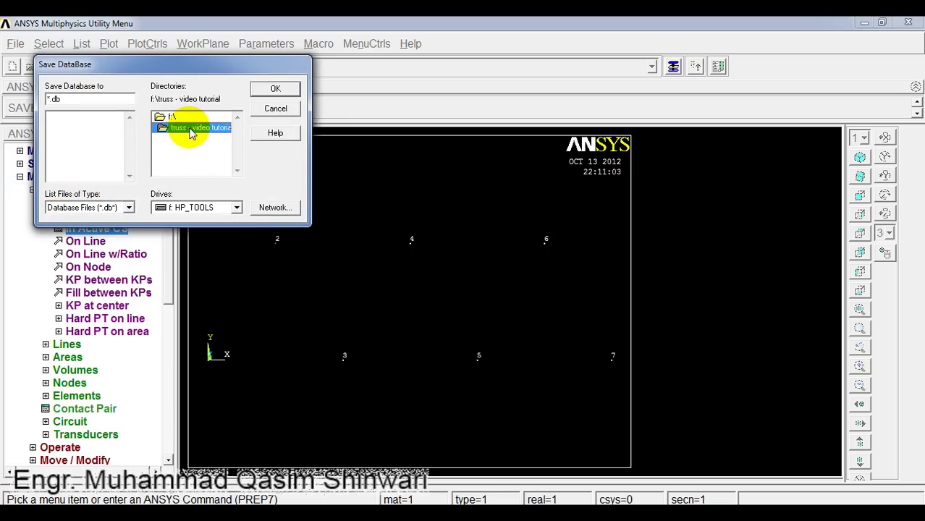
pyautogui.click(45, 100)
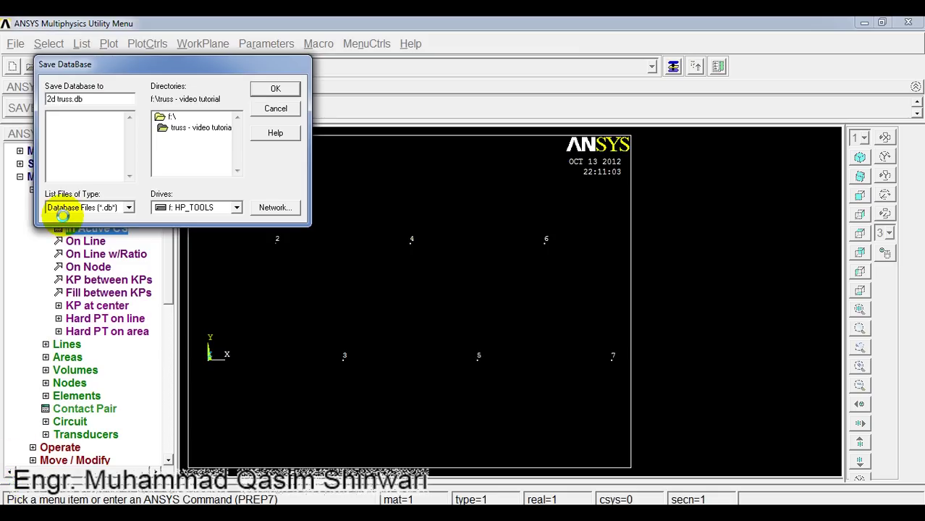
pyautogui.click(280, 89)
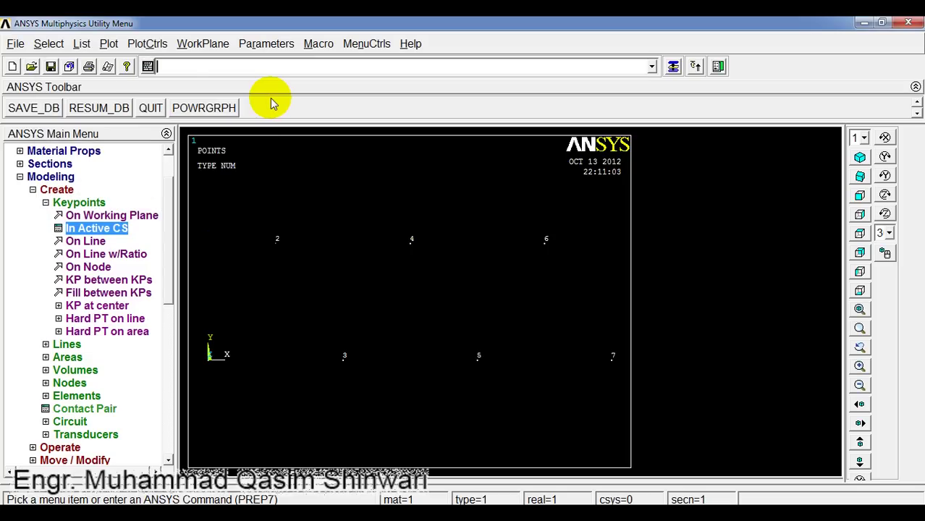
pyautogui.click(15, 43)
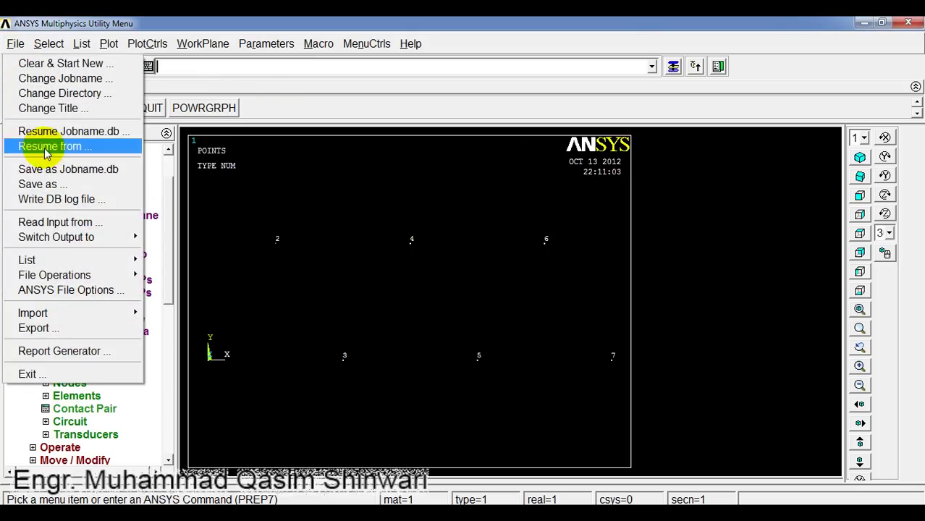
pyautogui.click(51, 171)
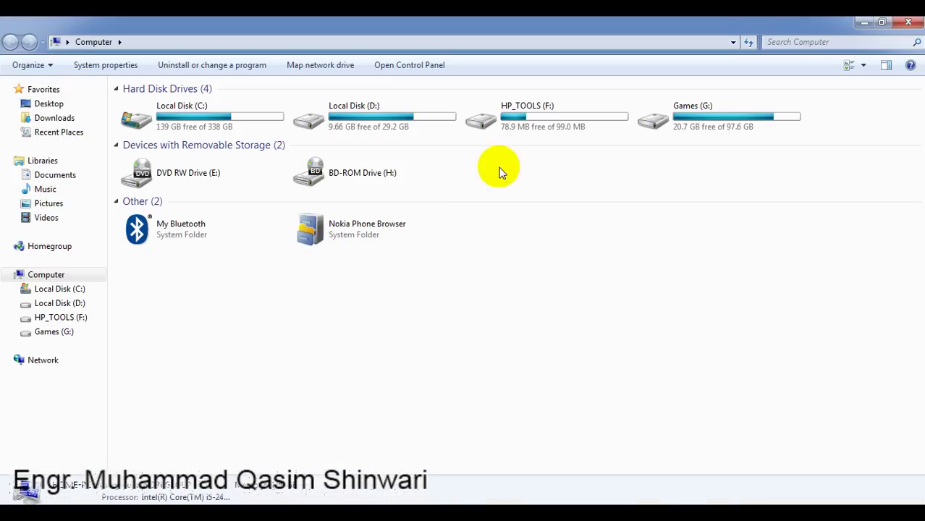
# - Switch to Windows Explorer and check the saved 2d truss database in the "truss - video tutorial" folder on drive F:
pyautogui.click(517, 133)
pyautogui.doubleClick(517, 132)
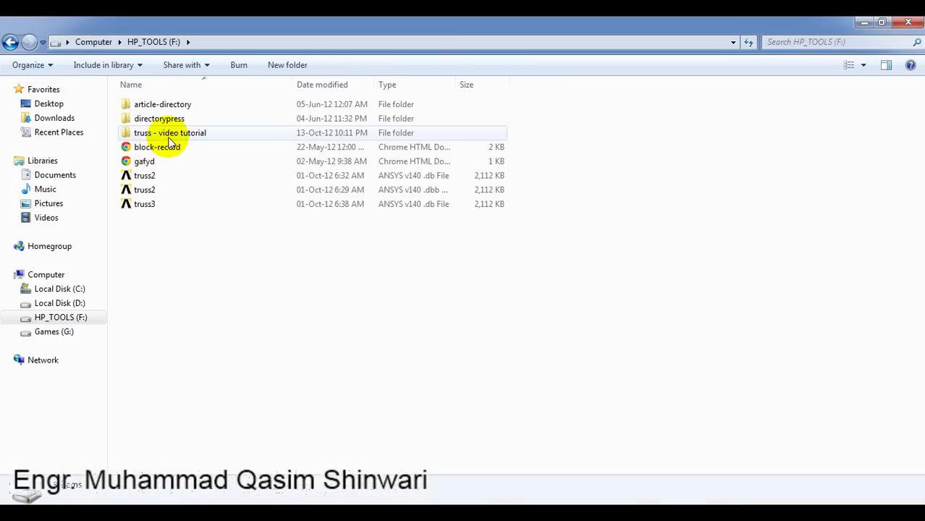
pyautogui.click(169, 138)
pyautogui.doubleClick(168, 134)
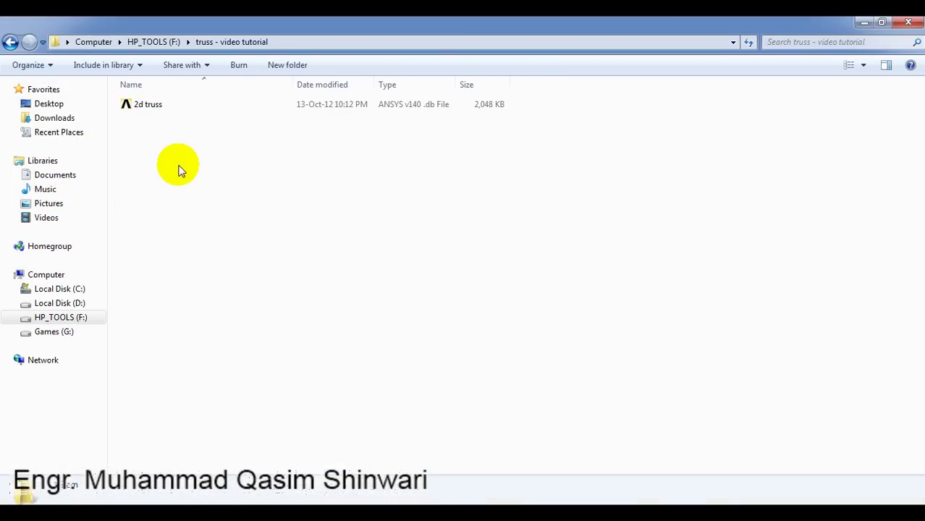
pyautogui.doubleClick(146, 105)
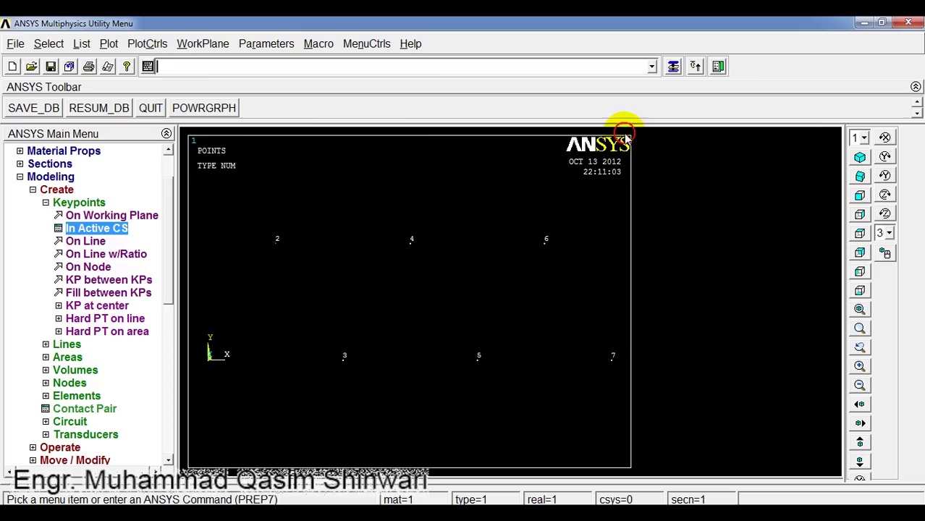
# - Exit ANSYS with the Save Everything option, and switch to Windows Explorer showing the computer's drives
pyautogui.click(907, 23)
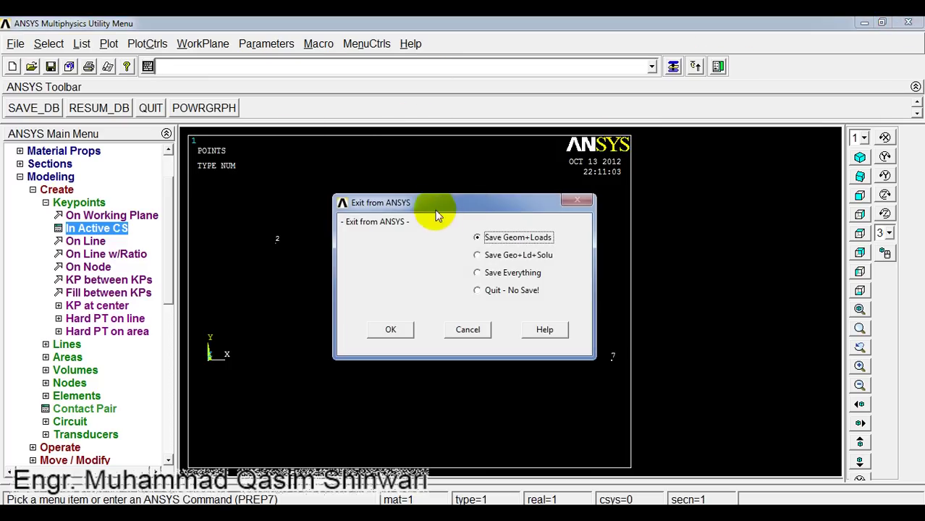
pyautogui.click(495, 277)
pyautogui.click(392, 328)
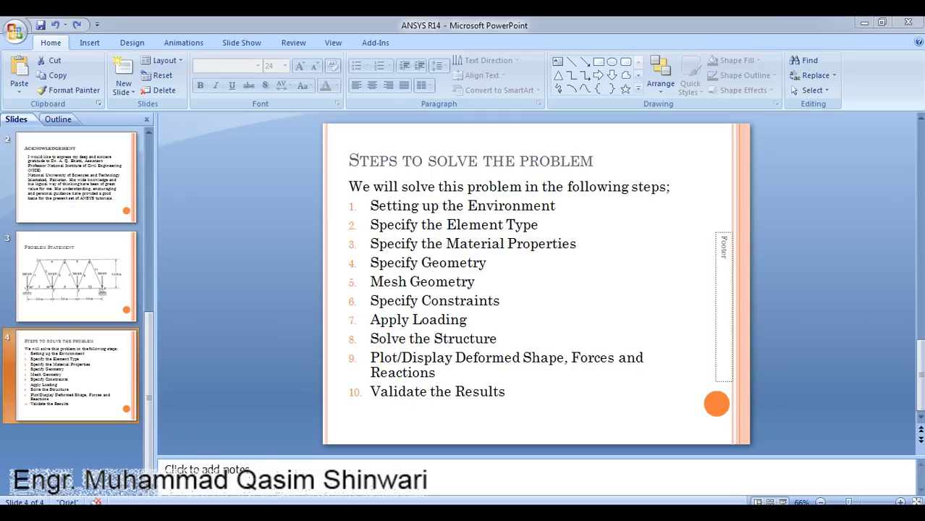
pyautogui.moveTo(186, 518)
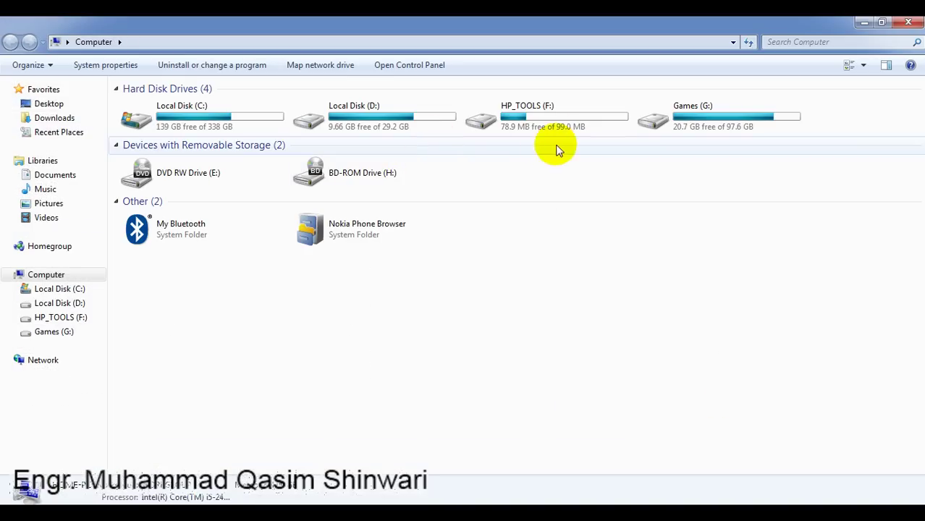
# - Open the 2d truss database in ANSYS from the "truss - video tutorial" folder on drive HP_TOOLS (F:)
pyautogui.click(539, 112)
pyautogui.doubleClick(542, 116)
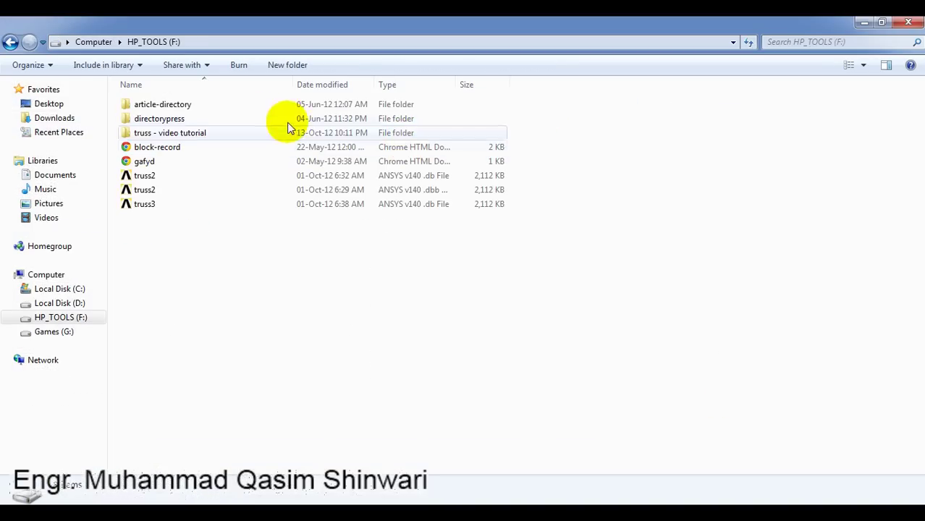
pyautogui.click(197, 138)
pyautogui.doubleClick(197, 138)
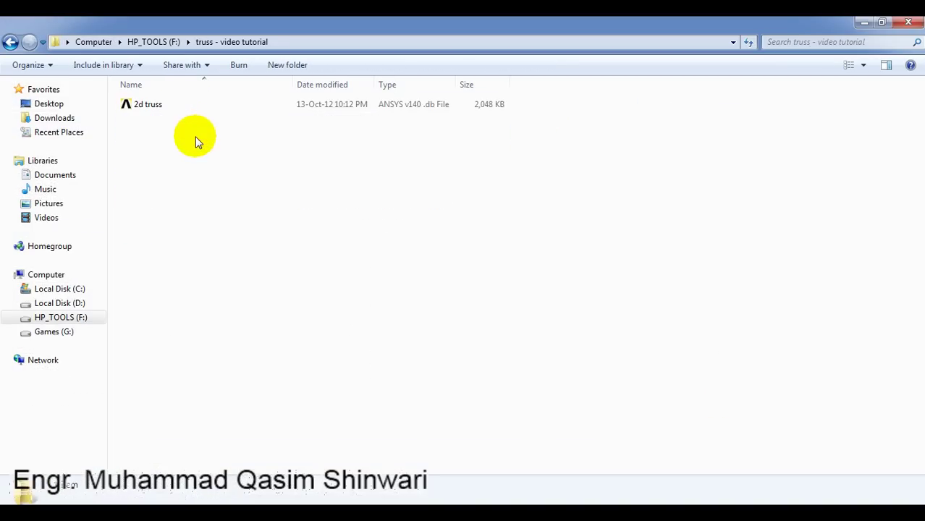
pyautogui.click(153, 108)
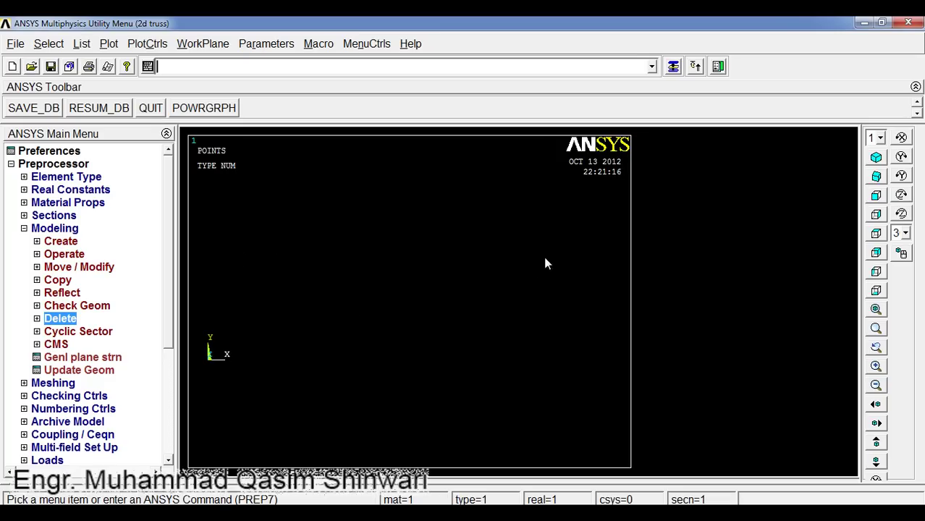
# - Plot the keypoints of the truss model in the graphics window
pyautogui.click(109, 43)
pyautogui.moveTo(133, 87)
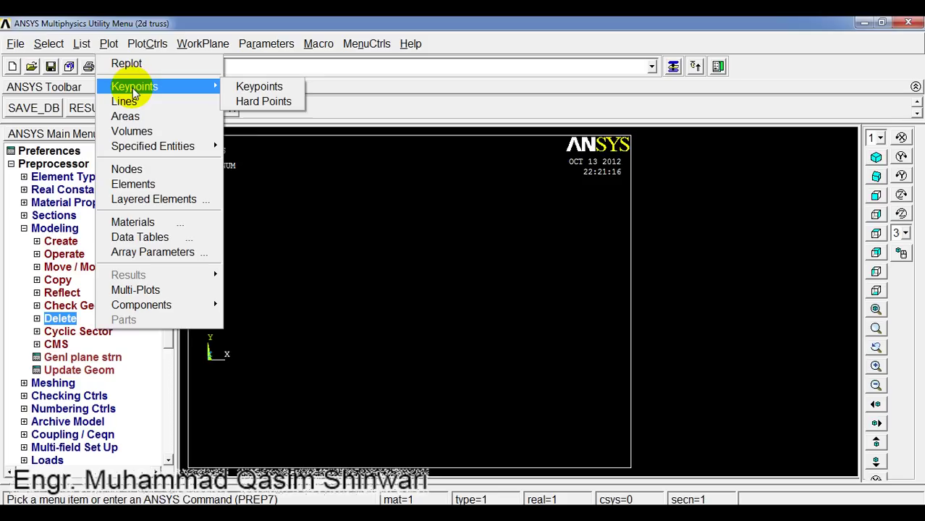
pyautogui.click(279, 90)
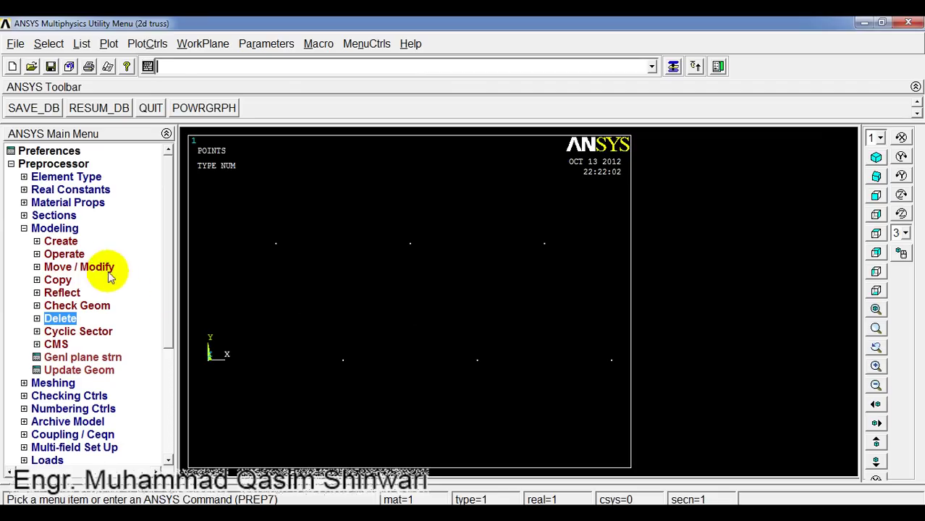
# - Create a line in the active coordinate system between keypoint 1 at the origin and lower-chord keypoint 3
pyautogui.click(36, 241)
pyautogui.click(51, 268)
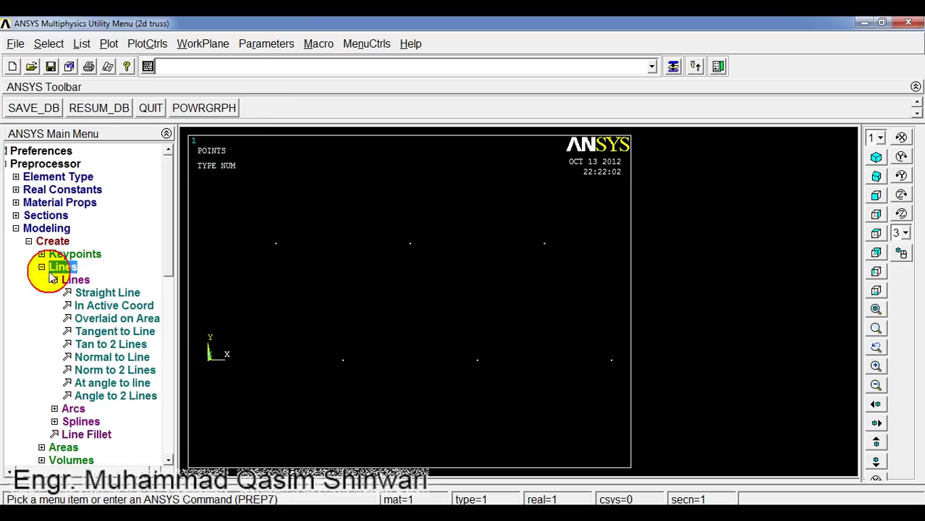
pyautogui.click(94, 307)
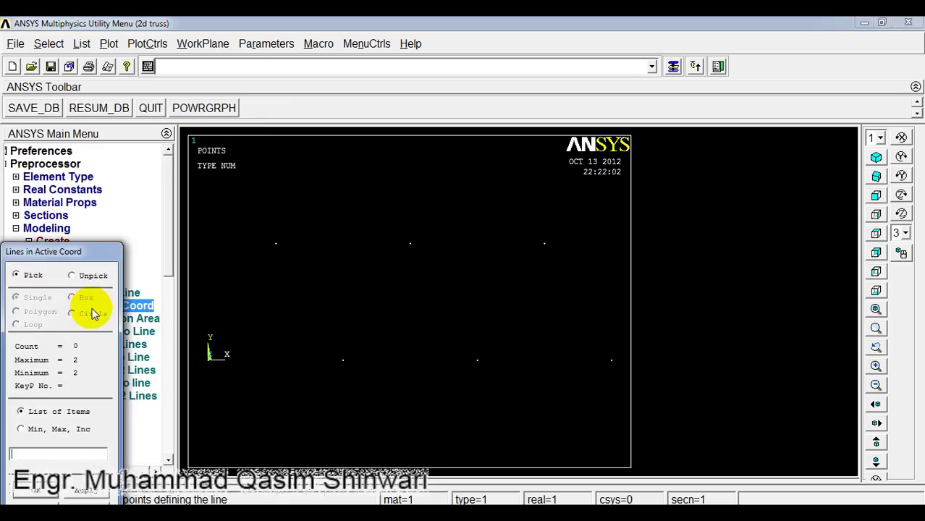
pyautogui.click(210, 359)
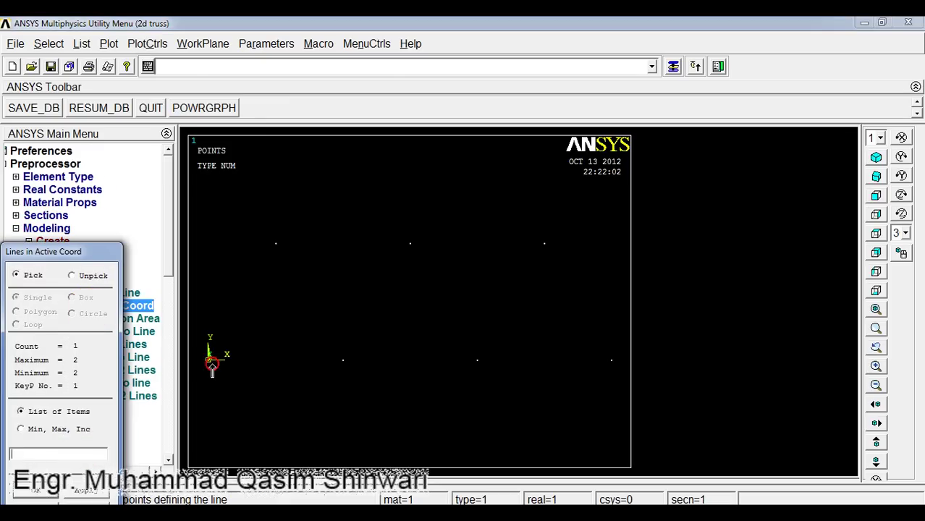
pyautogui.write('2')
pyautogui.press('Return')
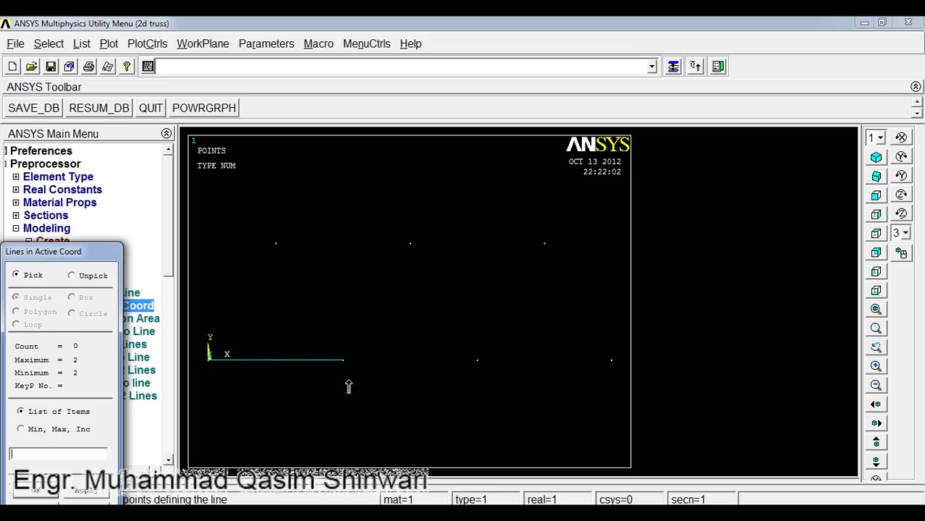
# - Create a line in the active coordinate system between the first two upper-chord keypoints, 2 and 4, and end the command
pyautogui.click(210, 360)
pyautogui.moveTo(212, 360); pyautogui.dragTo(268, 285)
pyautogui.click(274, 259)
pyautogui.click(68, 493)
pyautogui.click(121, 362)
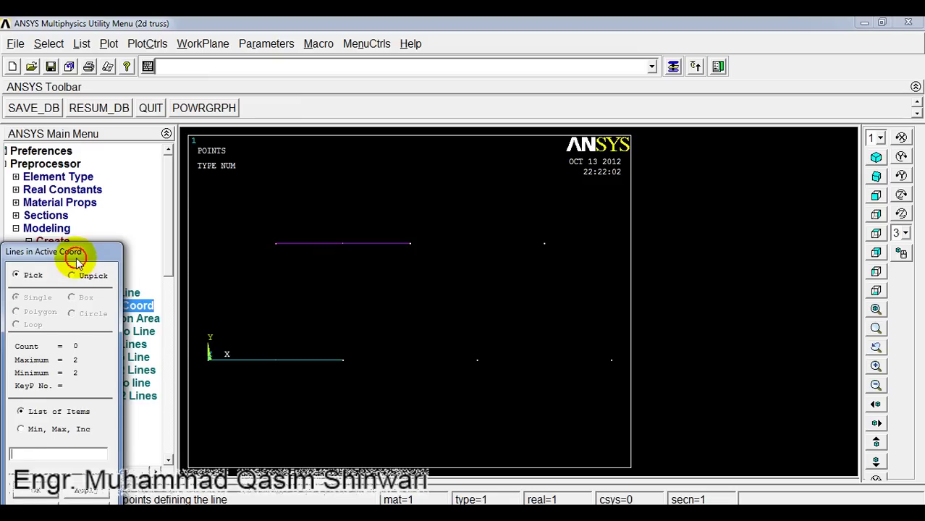
pyautogui.moveTo(72, 252); pyautogui.dragTo(92, 175)
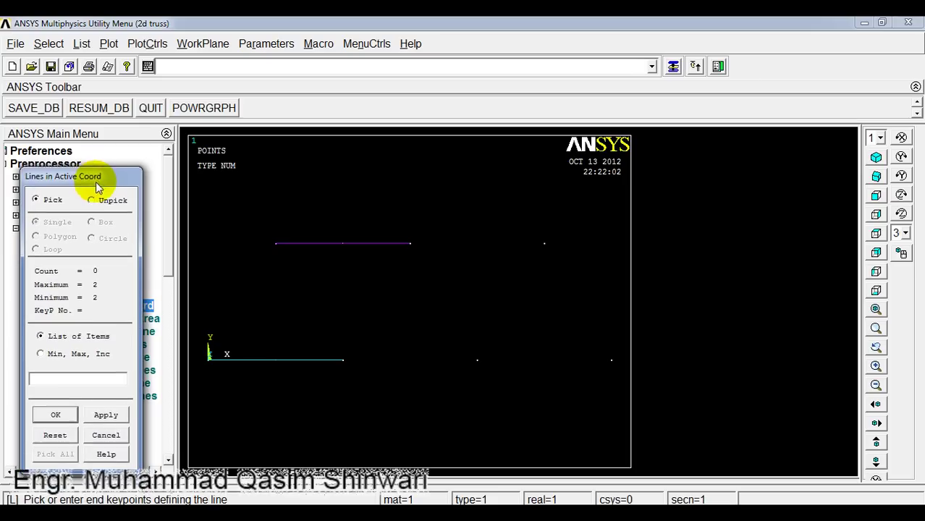
pyautogui.click(106, 433)
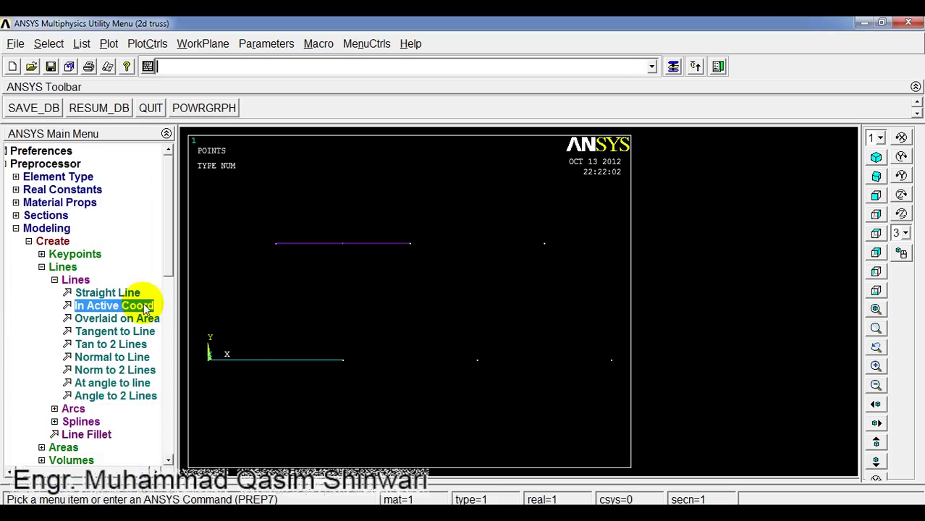
# - Delete both the upper-chord and the lower-chord line with the Lines Only option, leaving out their keypoints
pyautogui.click(29, 241)
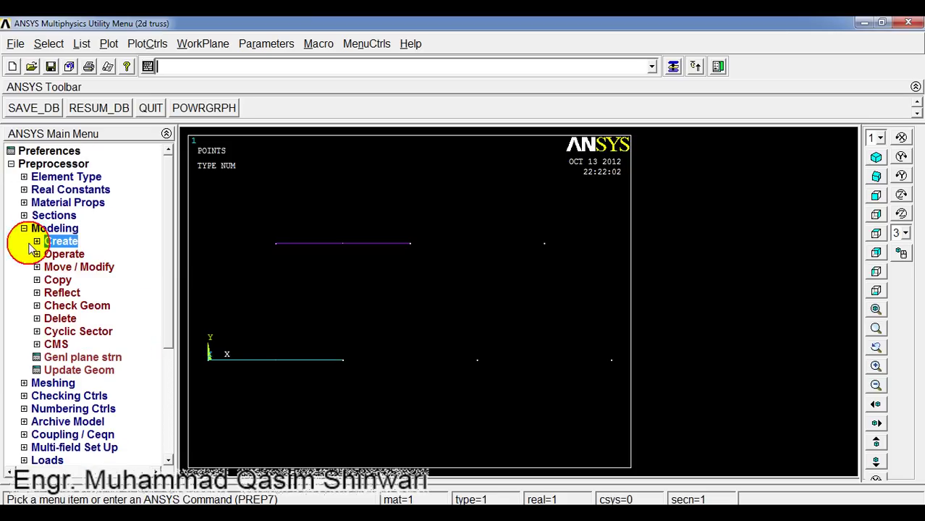
pyautogui.click(37, 320)
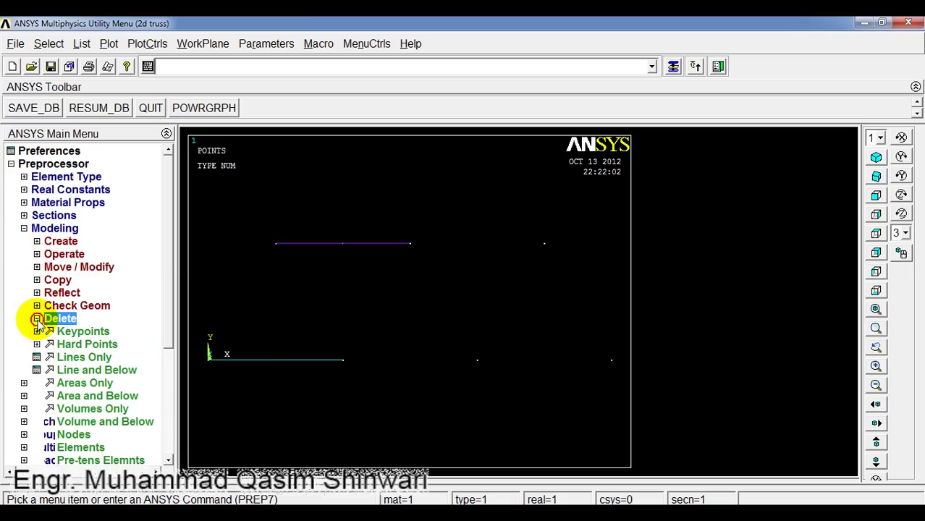
pyautogui.click(68, 356)
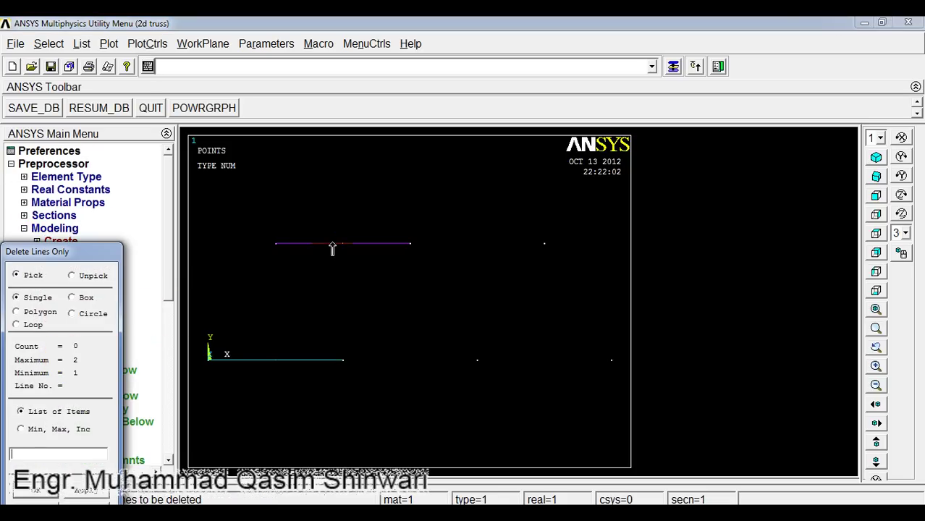
pyautogui.click(332, 244)
pyautogui.click(289, 360)
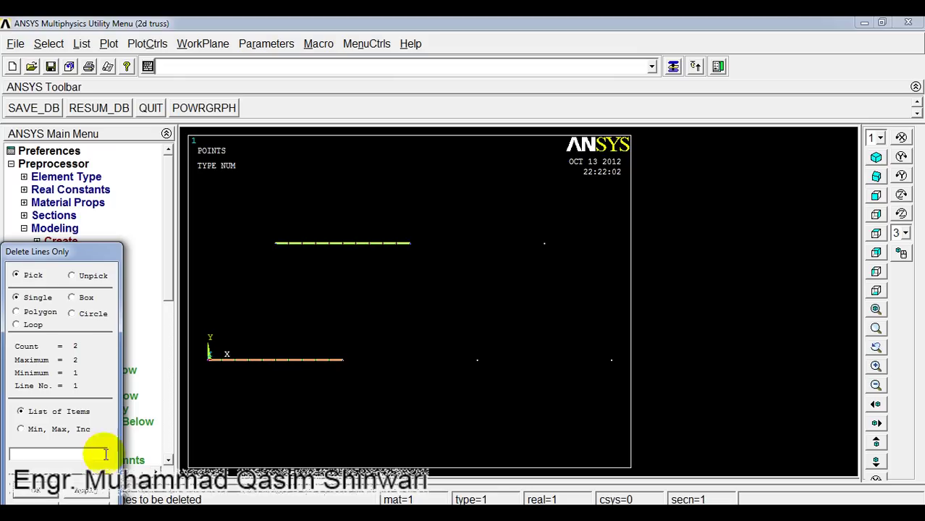
pyautogui.click(40, 492)
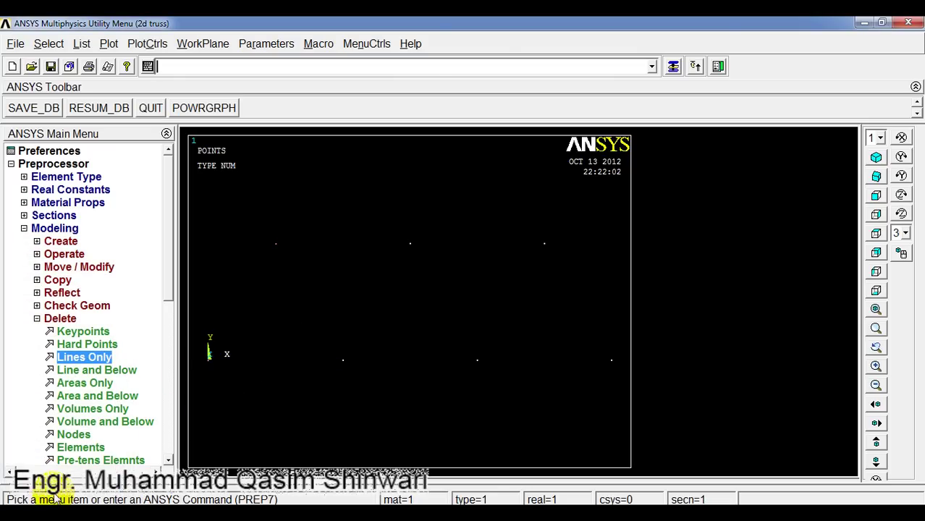
# - Create straight lines from keypoint 1 to keypoint 2 and from keypoint 2 to keypoint 3, forming the first two diagonals
pyautogui.click(37, 244)
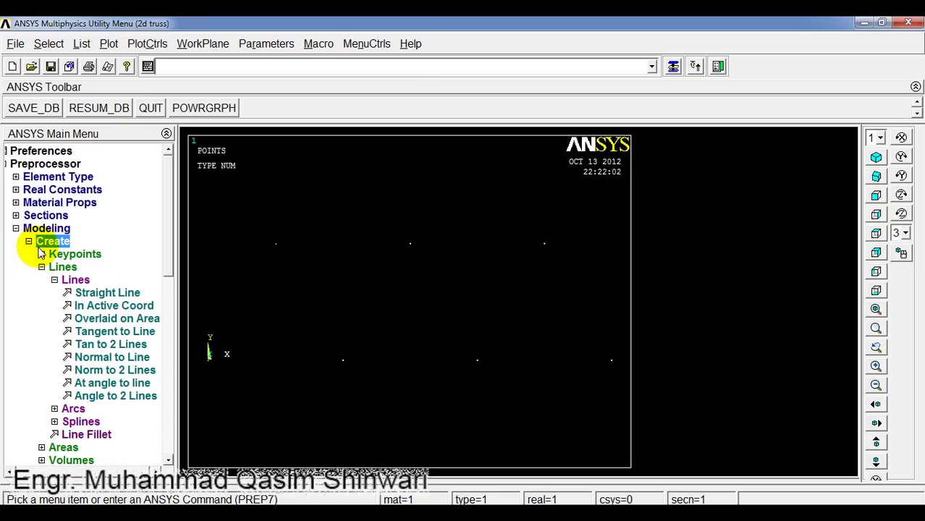
pyautogui.click(109, 293)
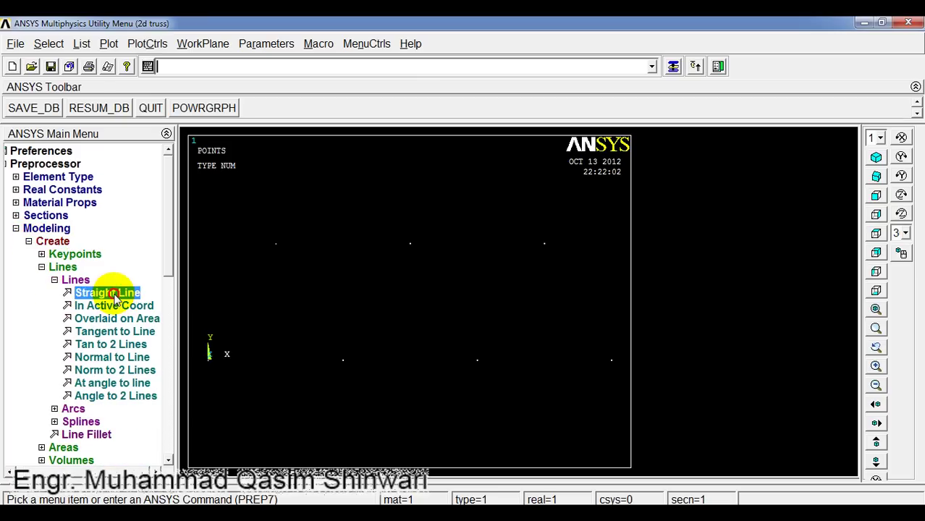
pyautogui.click(208, 360)
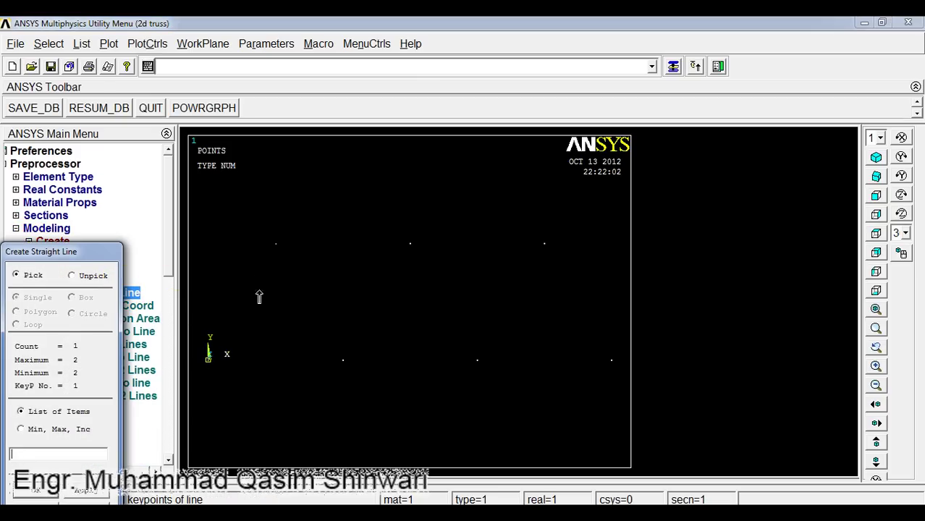
pyautogui.click(276, 252)
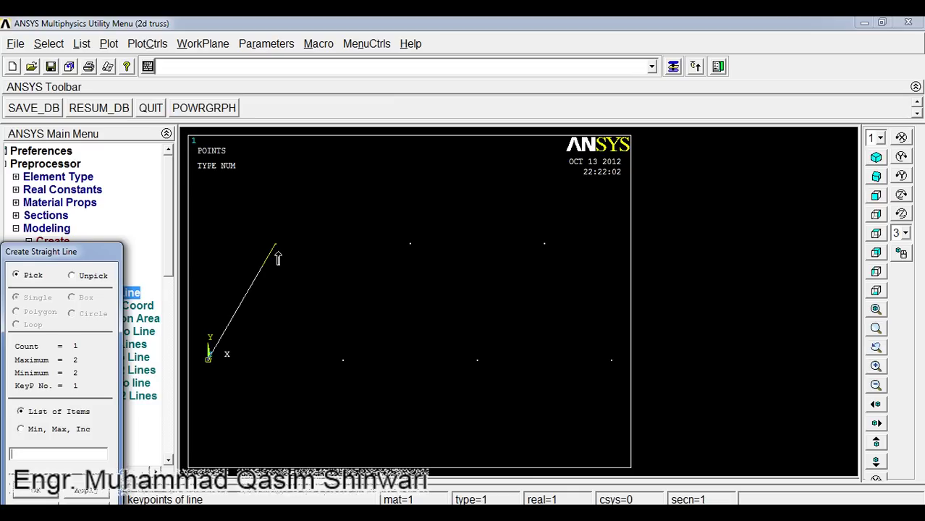
pyautogui.click(278, 258)
pyautogui.click(276, 250)
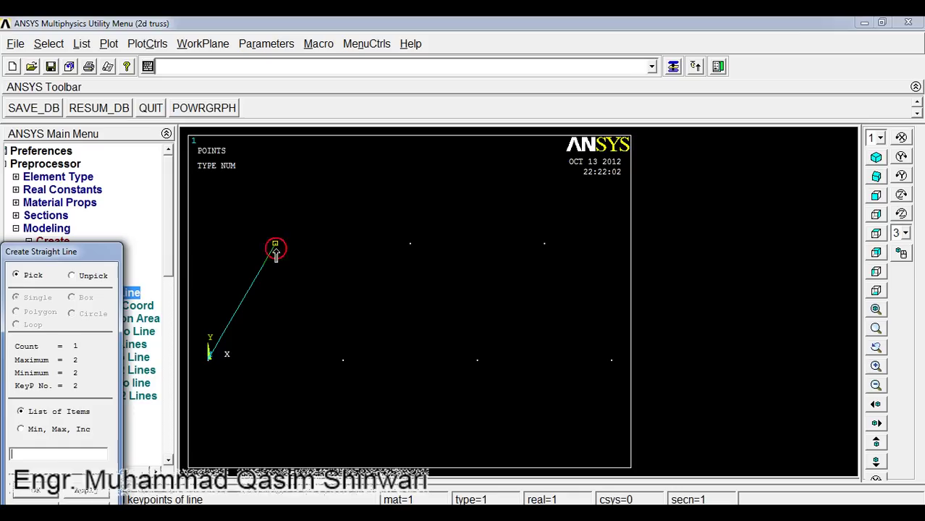
pyautogui.click(343, 366)
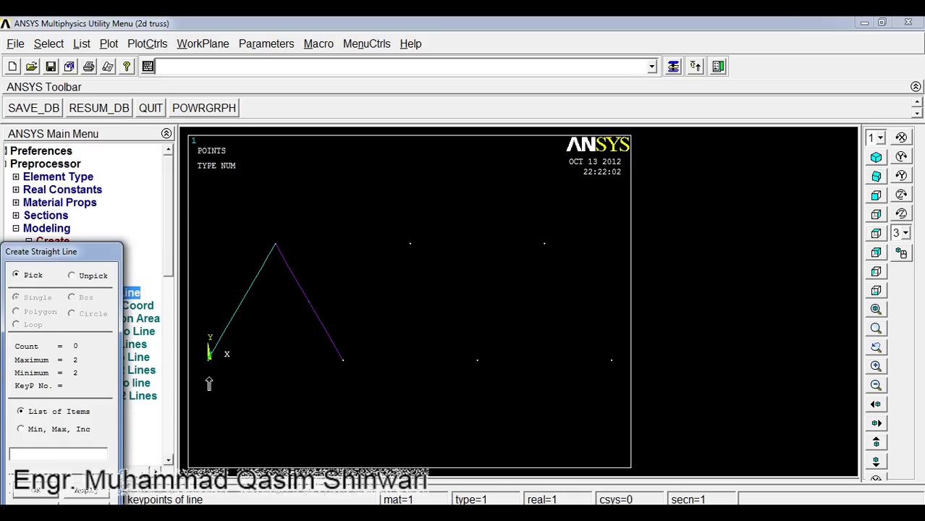
# - Create straight lines from keypoint 1 to 3, from 3 to the next lower-chord keypoint, and from upper-chord keypoint 2 to 4
pyautogui.click(209, 362)
pyautogui.click(343, 365)
pyautogui.click(344, 362)
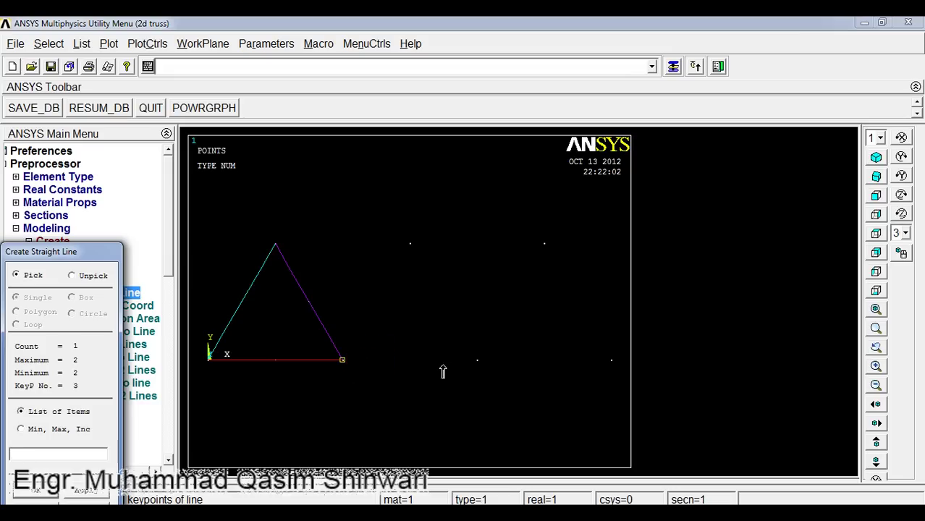
pyautogui.click(481, 372)
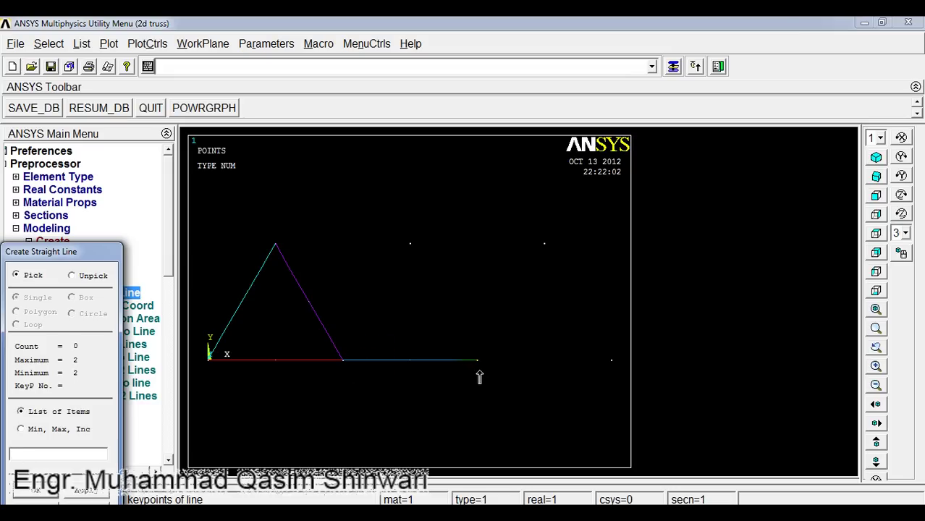
pyautogui.click(275, 250)
pyautogui.click(407, 286)
pyautogui.click(35, 491)
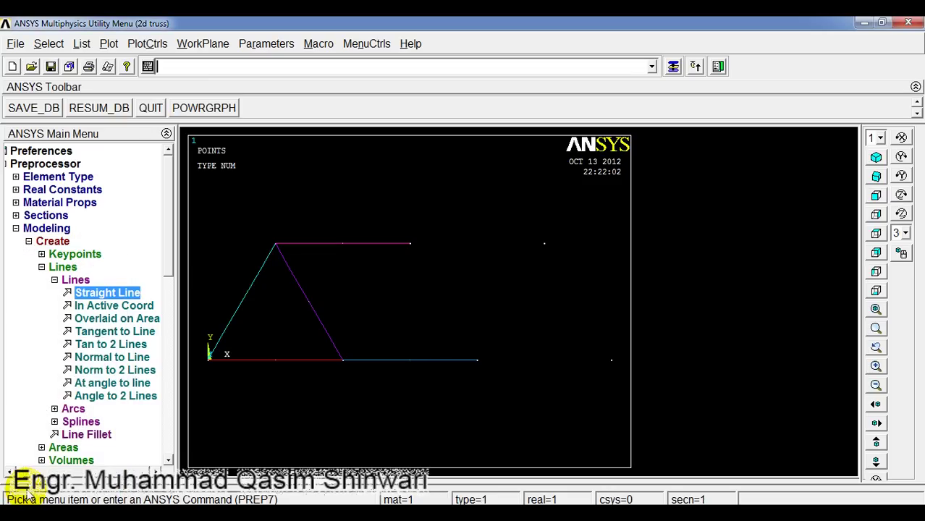
# - Delete the second lower-chord line, starting at keypoint 3, with the Lines Only option
pyautogui.click(29, 241)
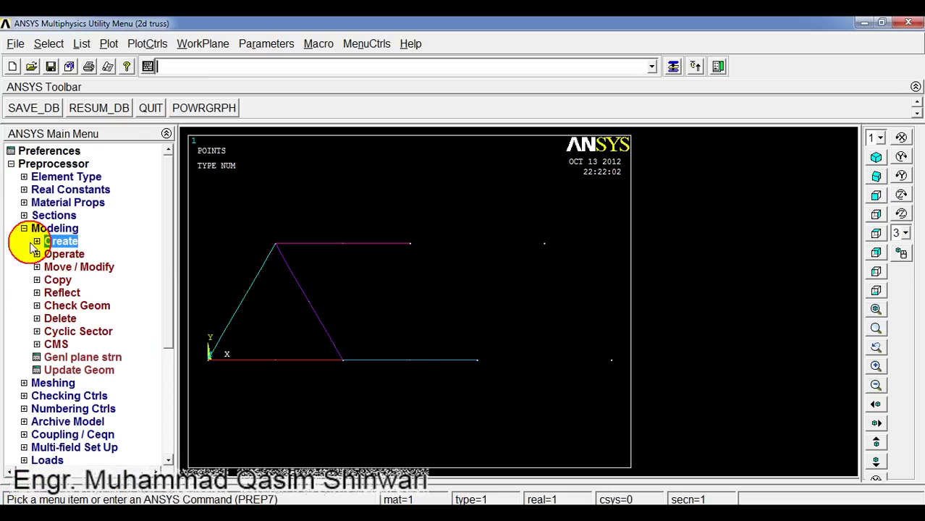
pyautogui.click(37, 319)
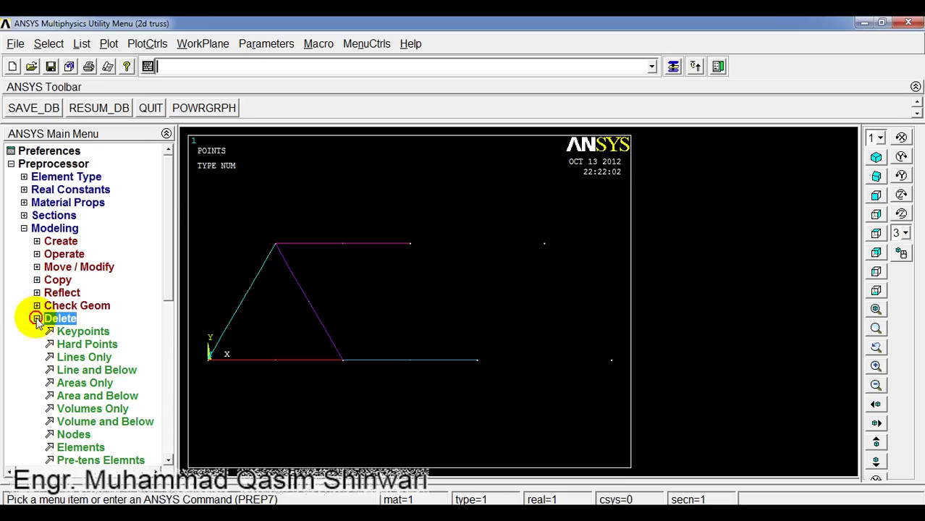
pyautogui.click(90, 359)
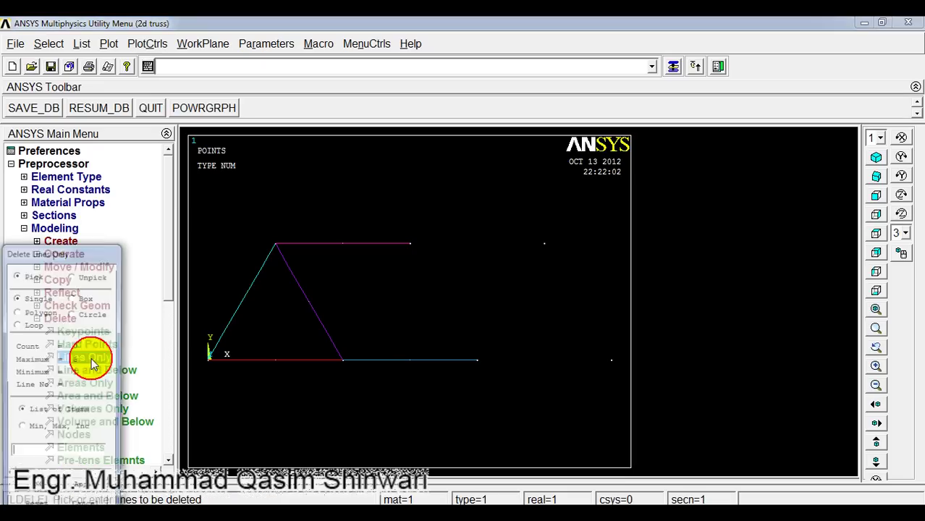
pyautogui.click(406, 359)
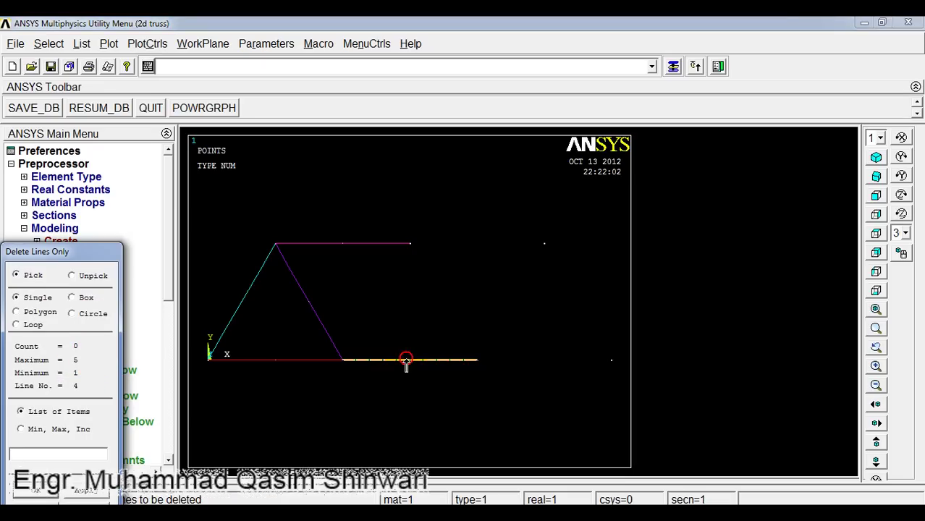
pyautogui.click(37, 492)
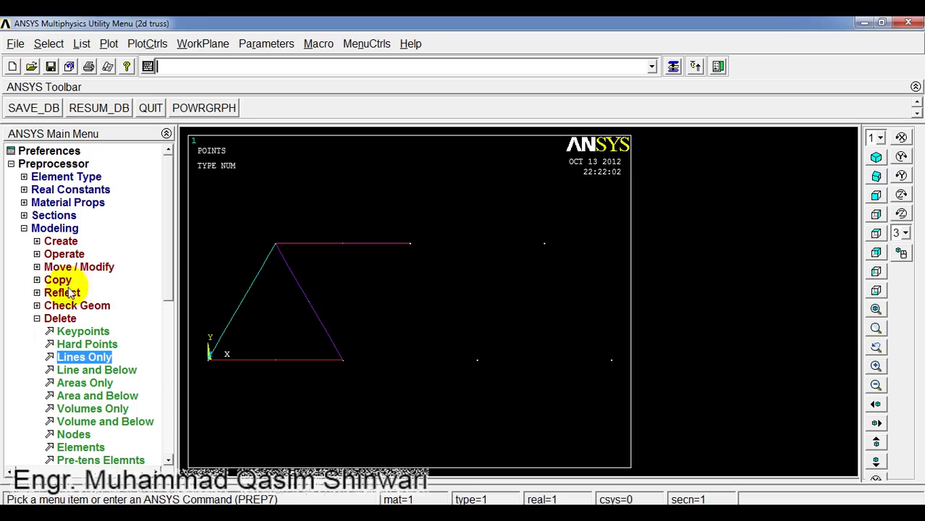
# - Recreate the straight line from keypoint 3 to the next keypoint along the lower chord
pyautogui.click(39, 243)
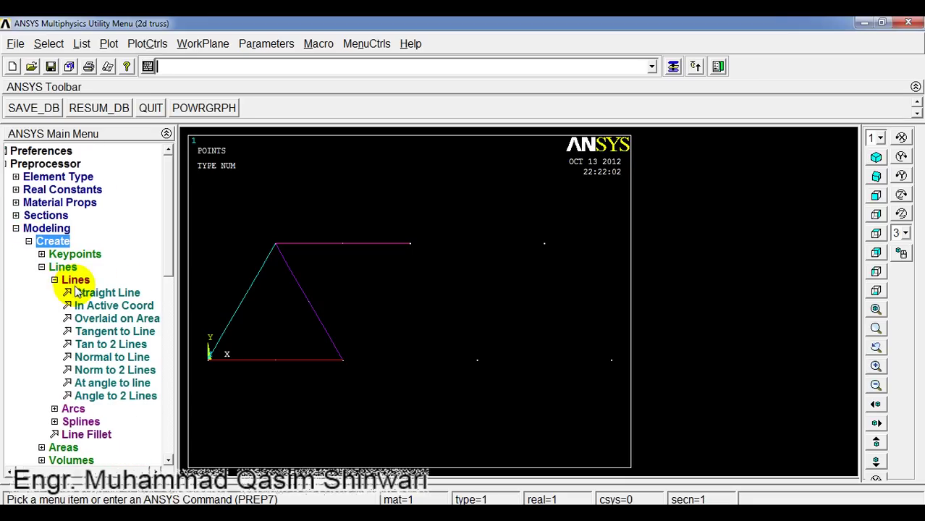
pyautogui.click(116, 293)
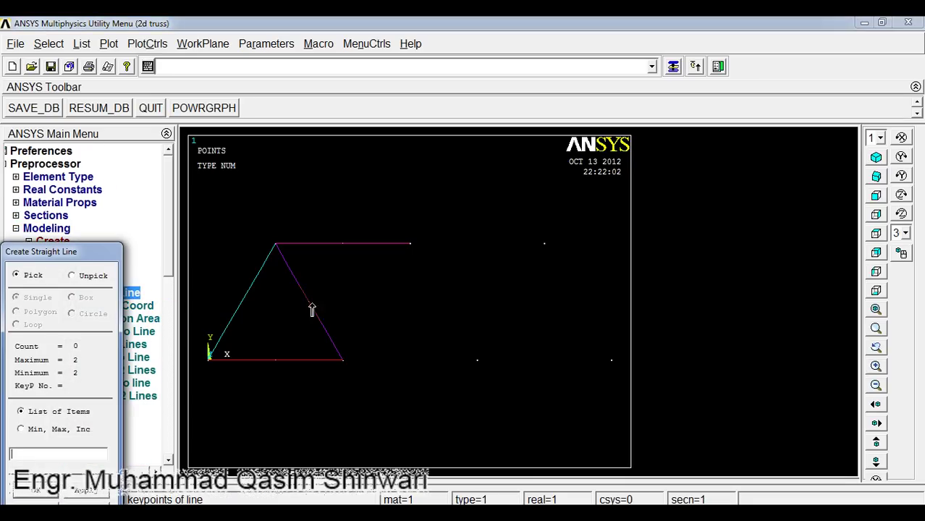
pyautogui.click(343, 361)
pyautogui.click(477, 361)
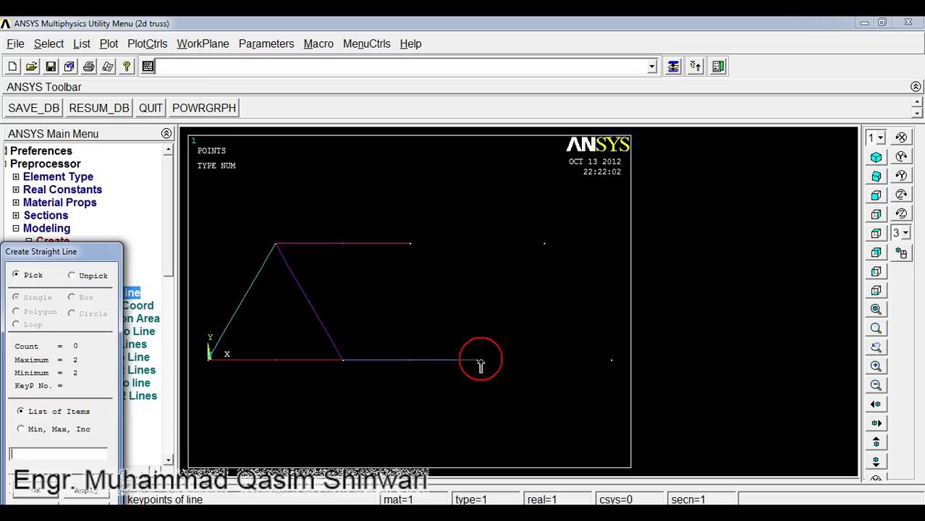
# - Create straight lines for the next diagonals: from keypoint 4 to 3, from 4 to 5, and from 5 to 6
pyautogui.click(411, 246)
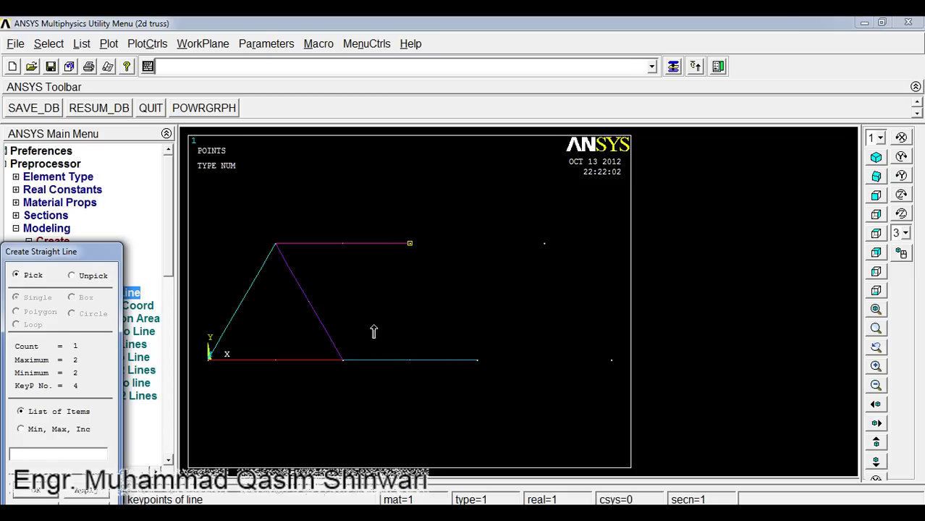
pyautogui.click(343, 360)
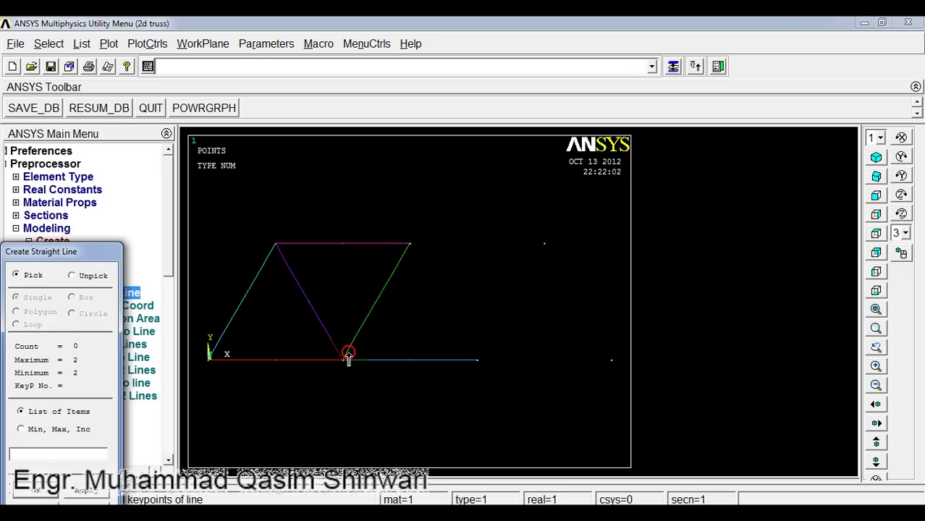
pyautogui.click(410, 250)
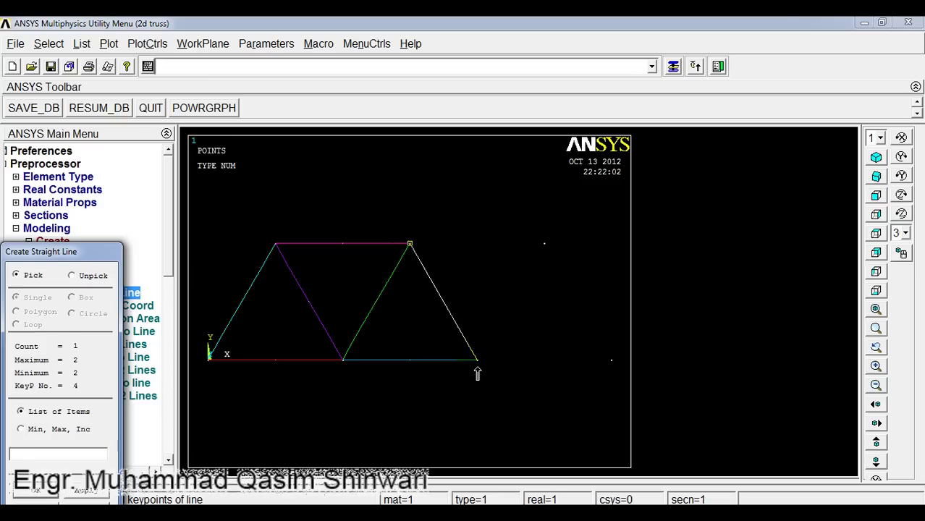
pyautogui.click(477, 362)
pyautogui.click(477, 364)
pyautogui.click(547, 257)
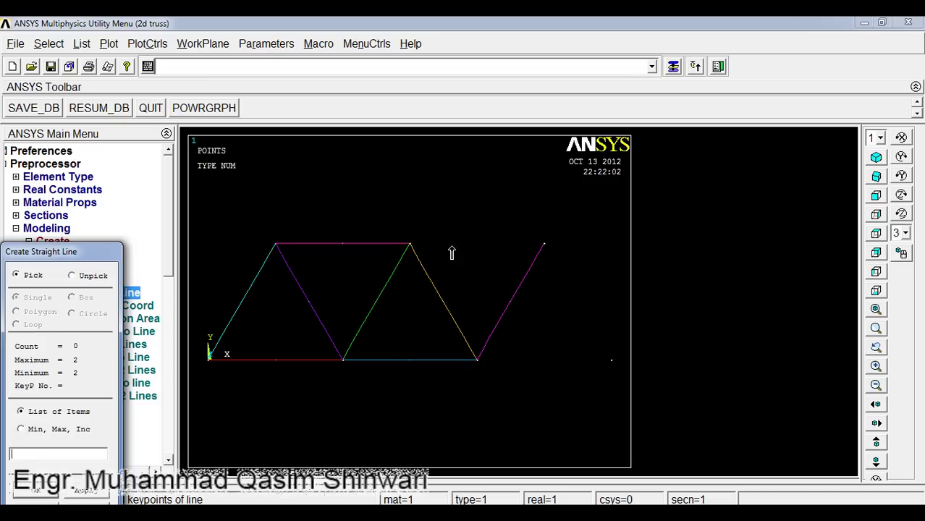
# - Complete the truss with straight lines from keypoint 4 to 6, from 6 to 7, and from 5 to 7
pyautogui.click(529, 247)
pyautogui.click(545, 246)
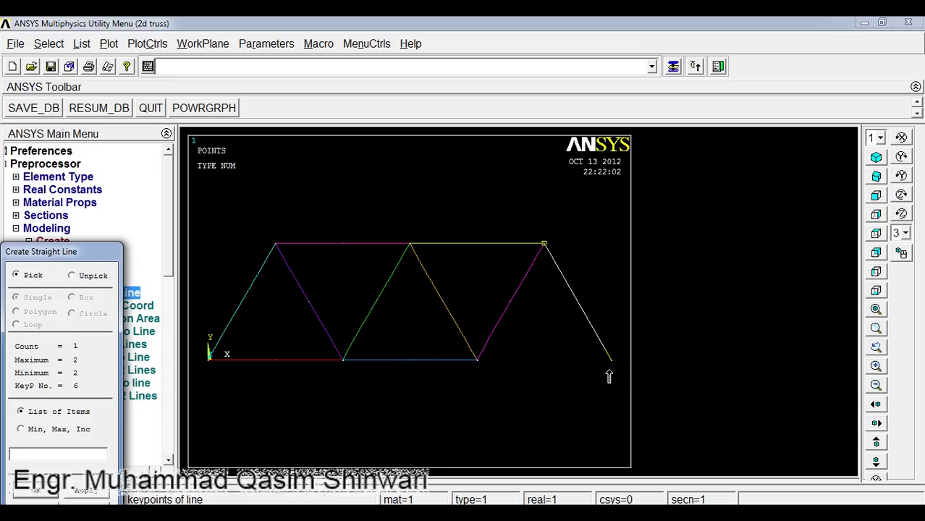
pyautogui.click(609, 370)
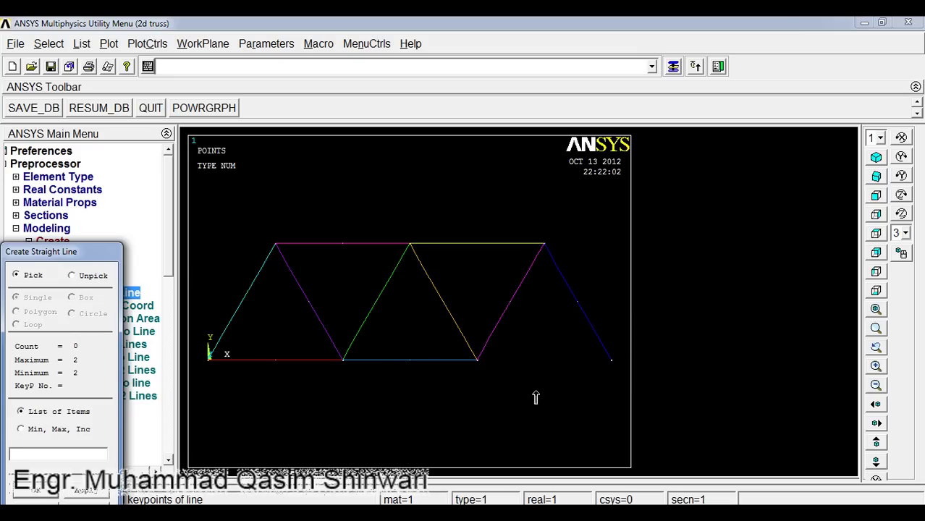
pyautogui.click(479, 372)
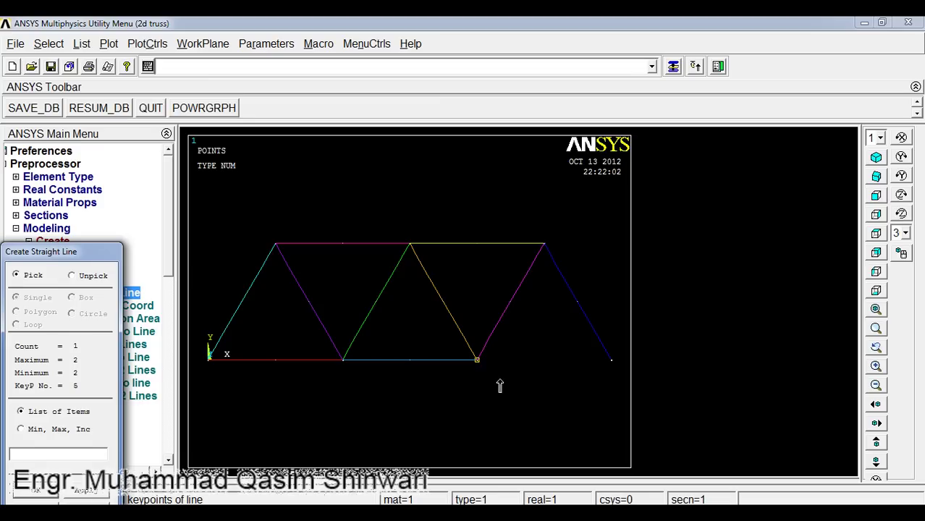
pyautogui.click(602, 377)
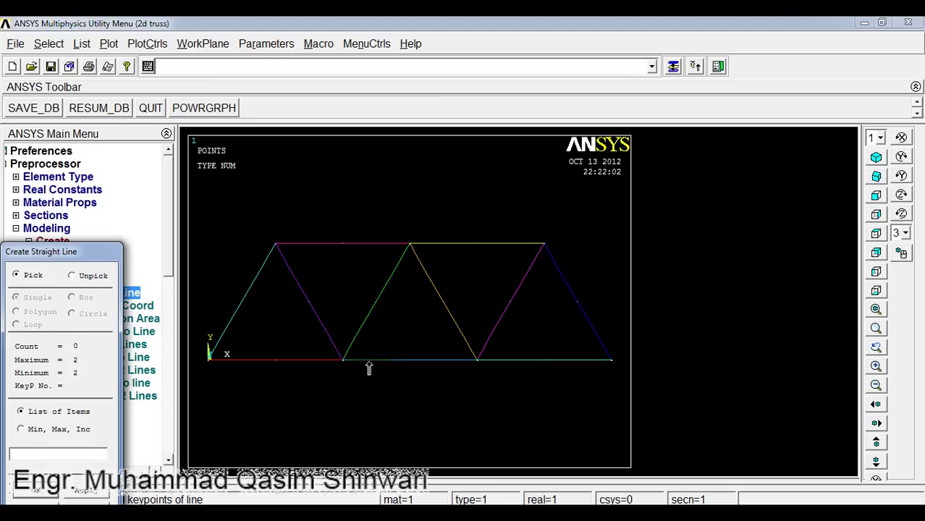
pyautogui.click(49, 492)
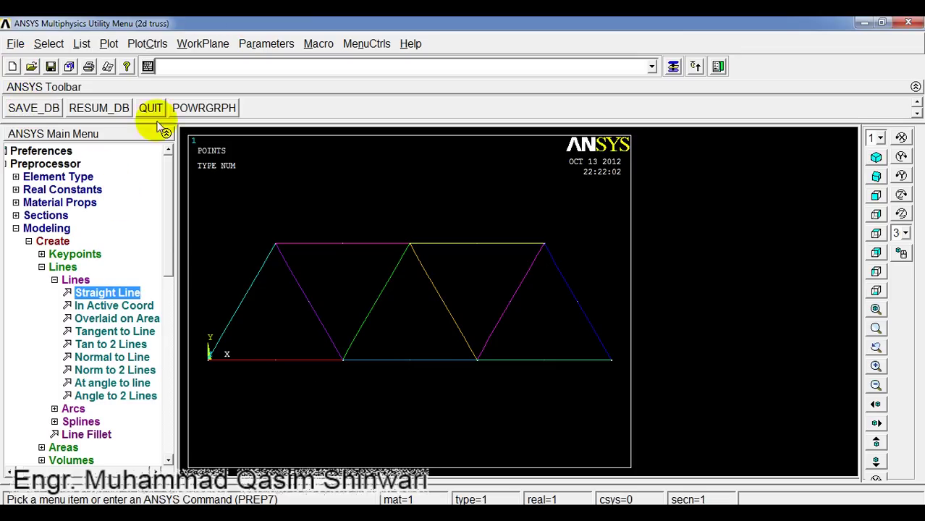
# - List all lines in attribute format, examine their numbers, keypoints and lengths, and close the listing
pyautogui.click(83, 45)
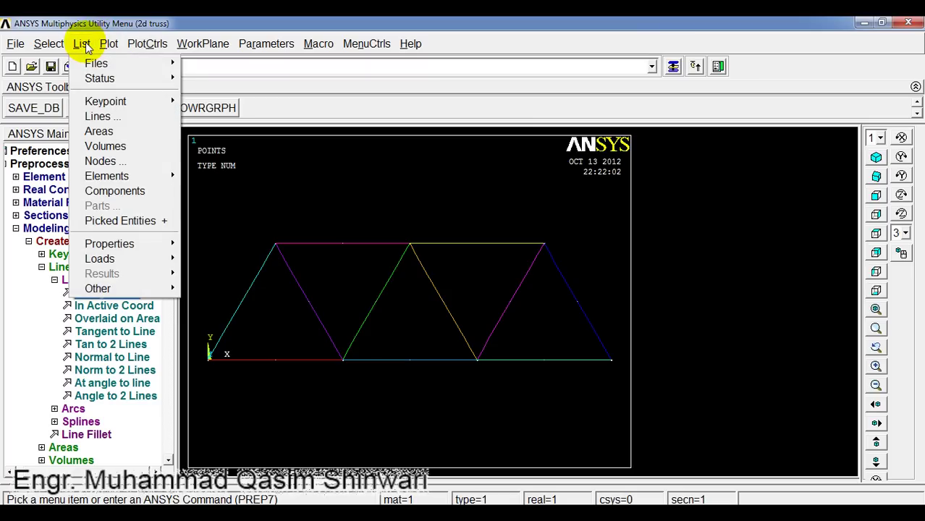
pyautogui.click(115, 116)
pyautogui.moveTo(394, 184); pyautogui.dragTo(340, 173)
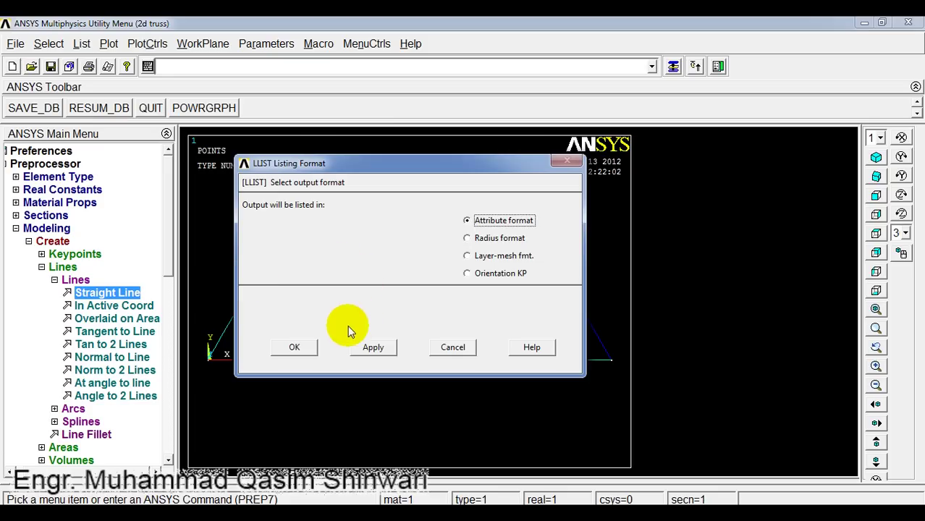
pyautogui.click(294, 347)
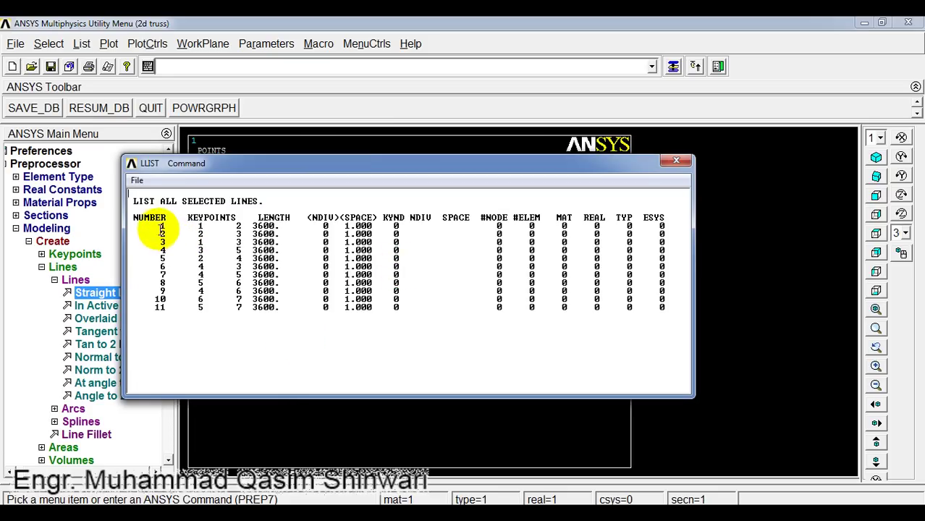
pyautogui.moveTo(148, 224); pyautogui.dragTo(174, 320)
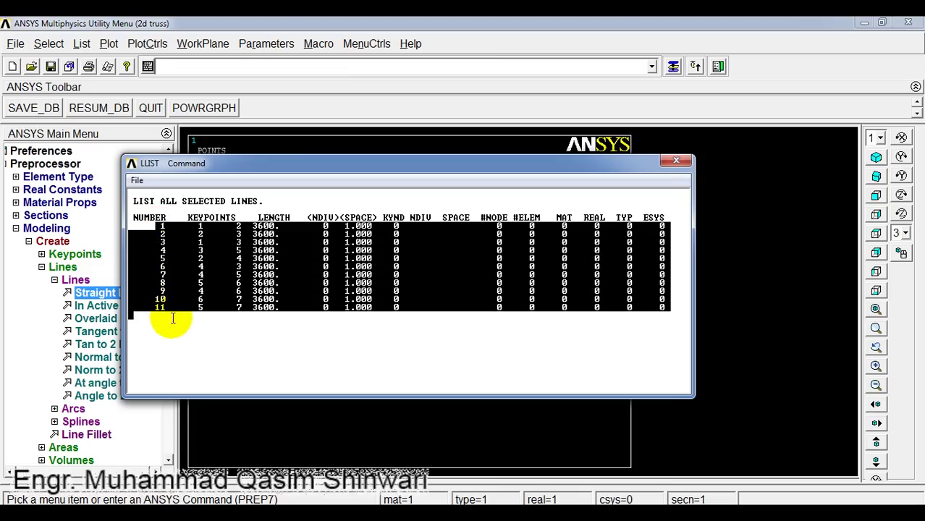
pyautogui.click(227, 288)
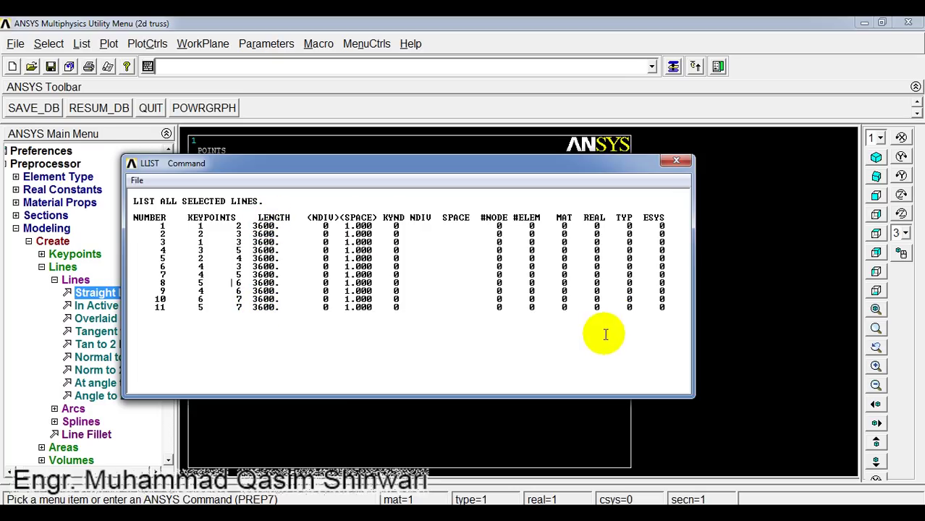
pyautogui.click(676, 160)
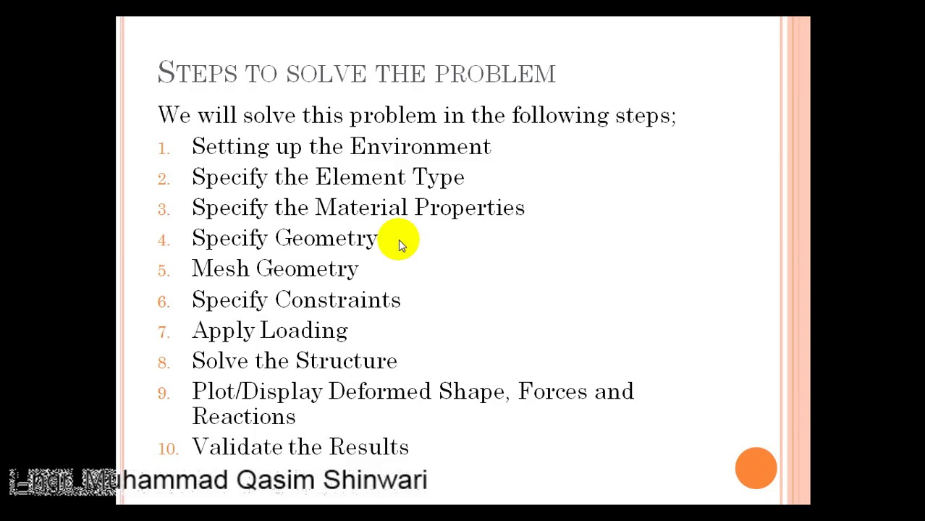
# - End the slide show and switch back to the 2D truss model in ANSYS
pyautogui.press('Escape')
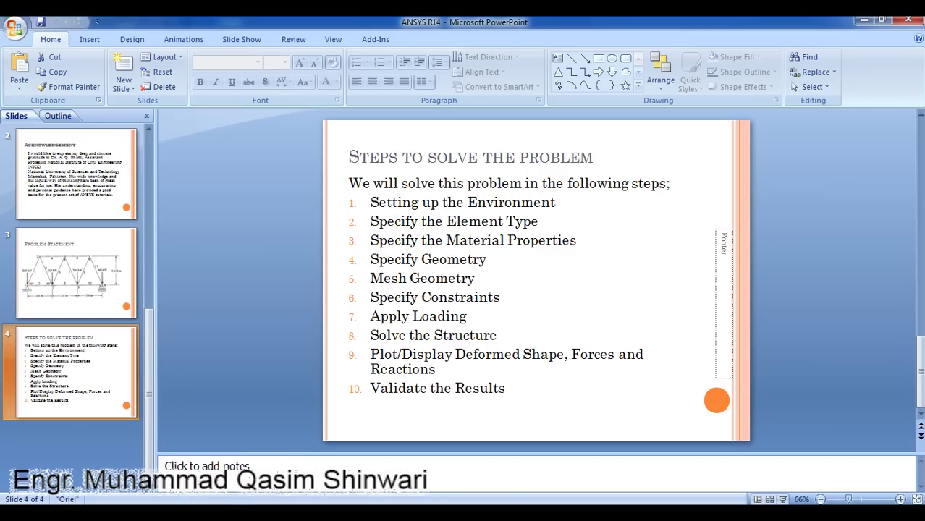
pyautogui.moveTo(244, 478)
pyautogui.click(309, 467)
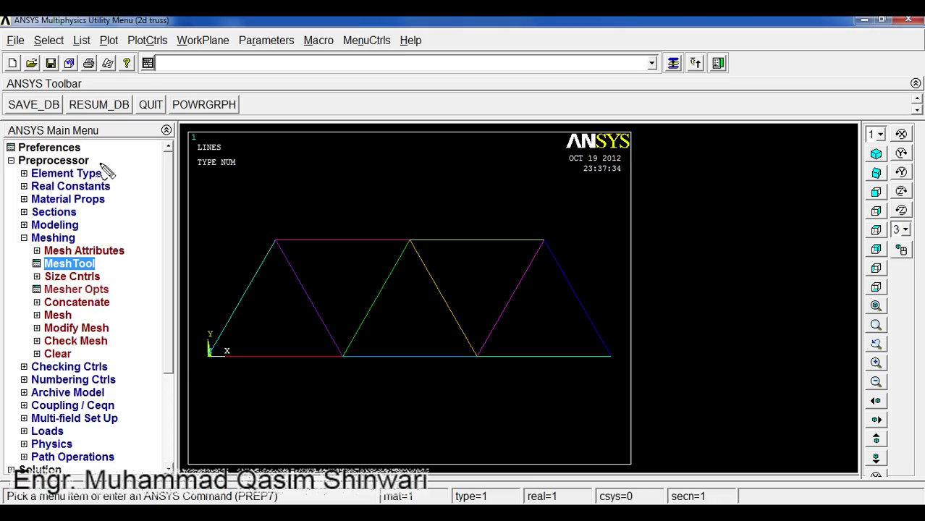
pyautogui.moveTo(99, 162)
pyautogui.mouseDown()
pyautogui.moveTo(135, 175)
pyautogui.moveTo(127, 203)
pyautogui.moveTo(76, 243)
pyautogui.moveTo(97, 236)
pyautogui.moveTo(133, 255)
pyautogui.moveTo(131, 270)
pyautogui.moveTo(98, 268)
pyautogui.mouseUp()
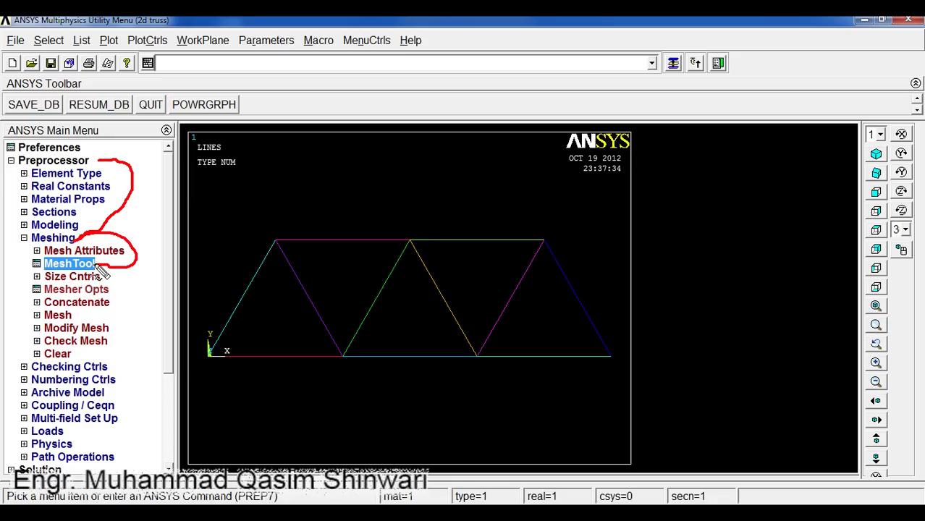
# - Open the MeshTool and place its dialog clear of the truss
pyautogui.click(81, 265)
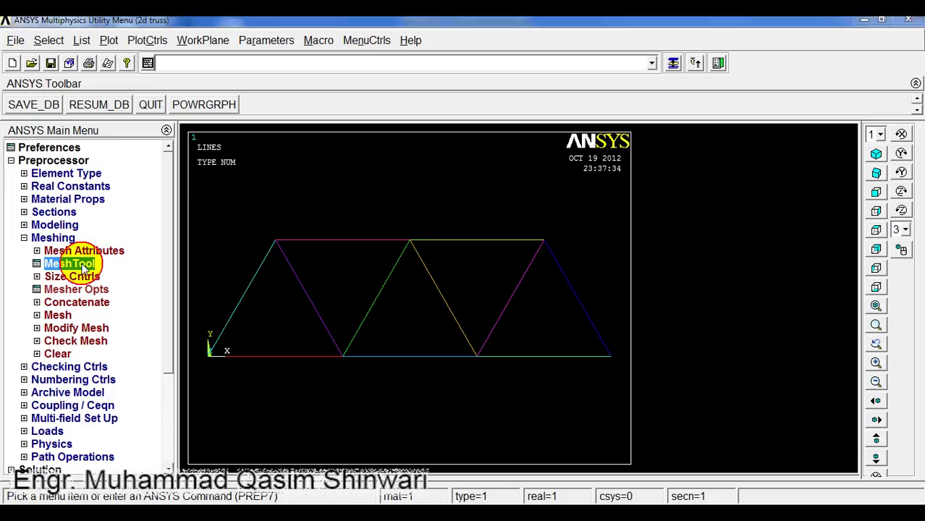
pyautogui.moveTo(803, 52); pyautogui.dragTo(84, 28)
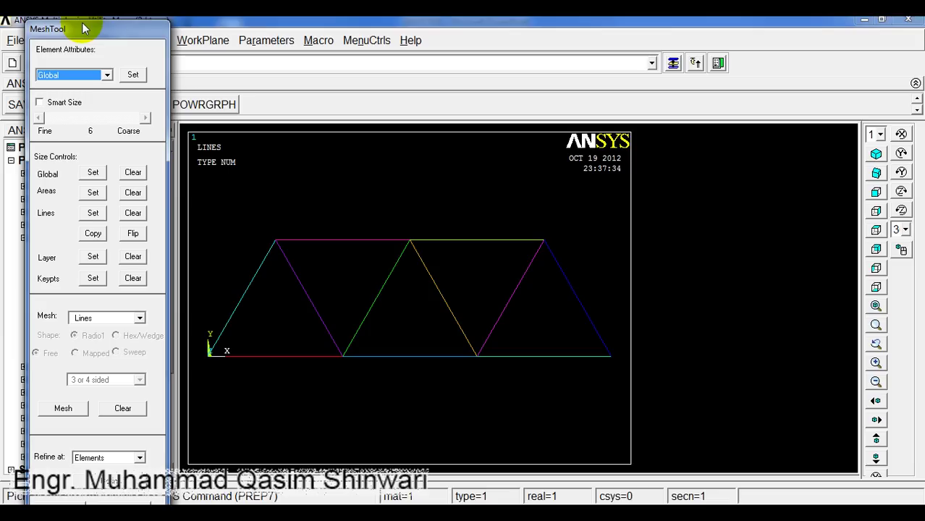
pyautogui.moveTo(84, 27)
pyautogui.mouseDown()
pyautogui.moveTo(366, 29)
pyautogui.moveTo(165, 32)
pyautogui.moveTo(72, 19)
pyautogui.moveTo(81, 24)
pyautogui.mouseUp()
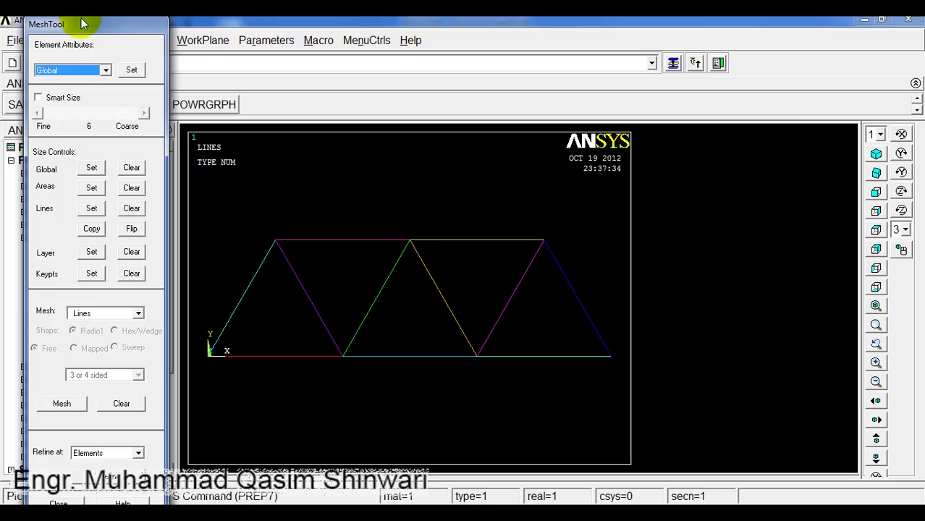
pyautogui.click(123, 27)
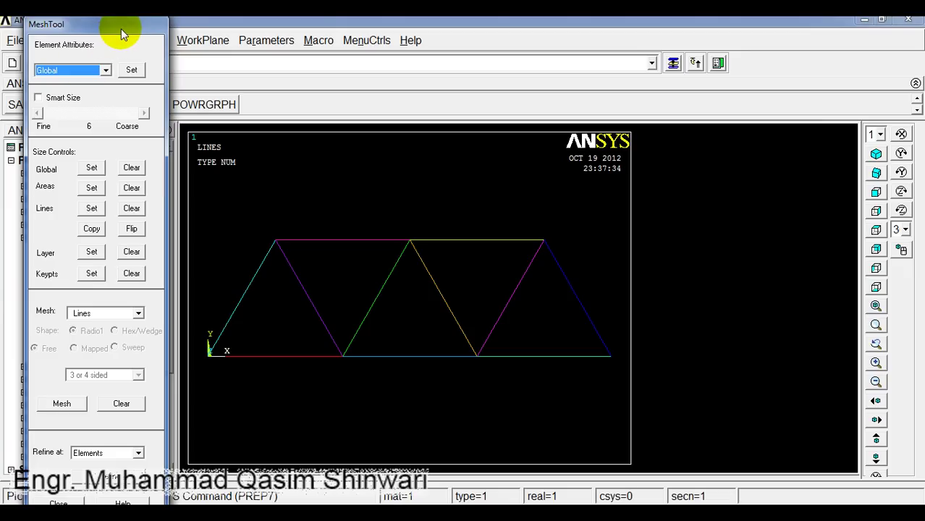
# - Set the global meshing attributes to element type 1 LINK180, material 1, real constant set 1 and element coordinate system 0
pyautogui.click(101, 69)
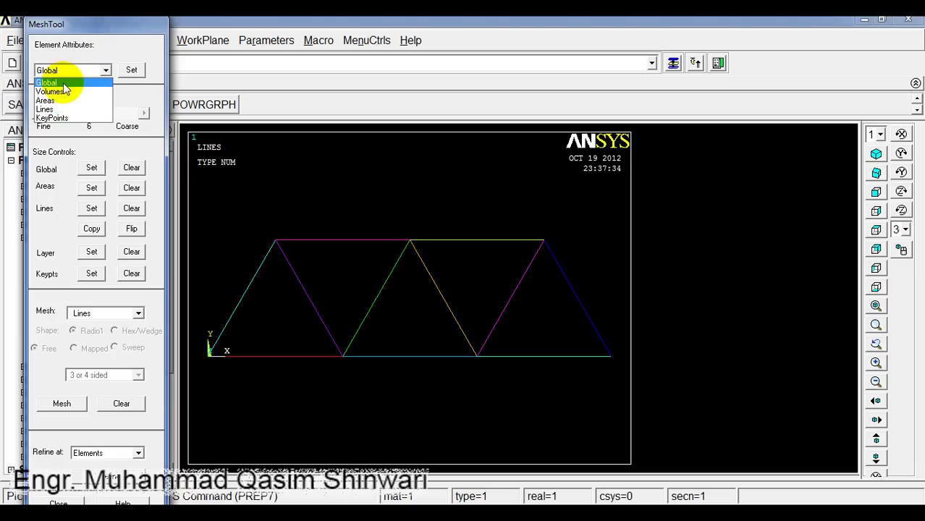
pyautogui.click(48, 82)
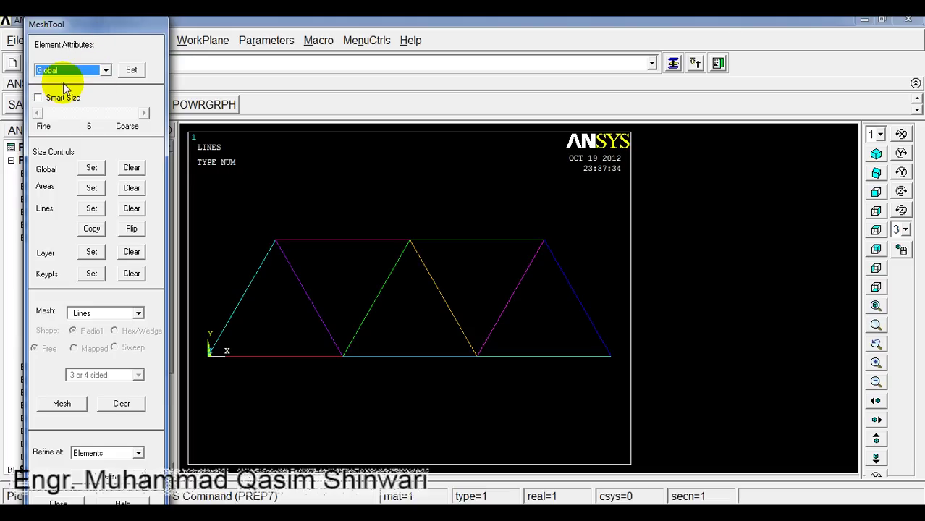
pyautogui.click(131, 70)
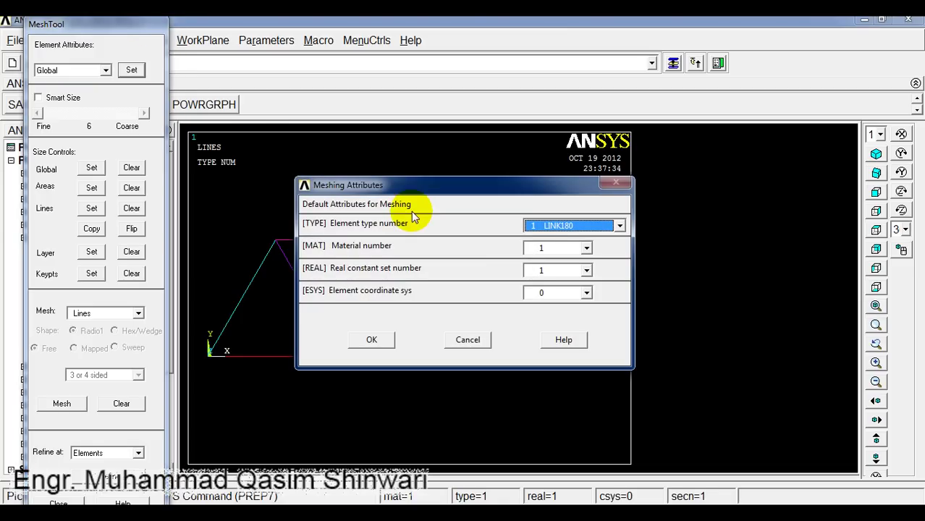
pyautogui.click(561, 226)
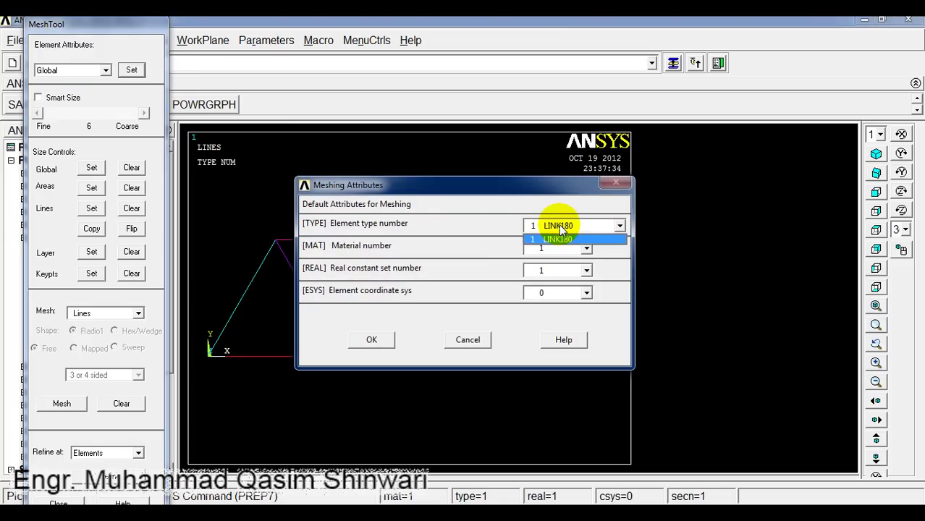
pyautogui.click(562, 228)
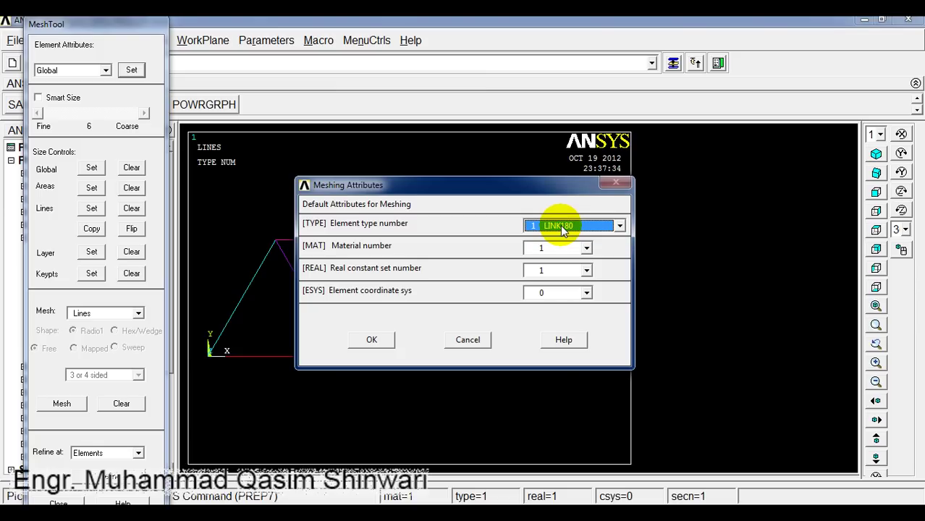
pyautogui.click(556, 247)
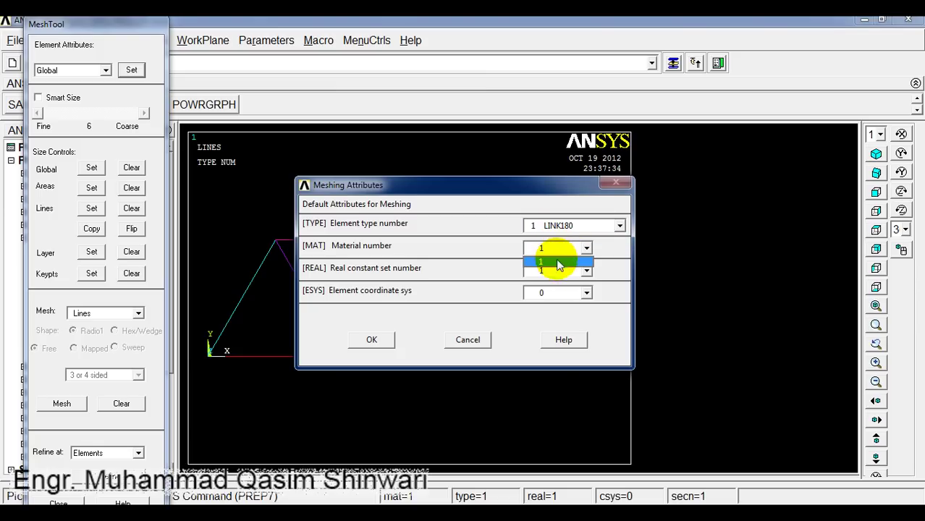
pyautogui.click(557, 262)
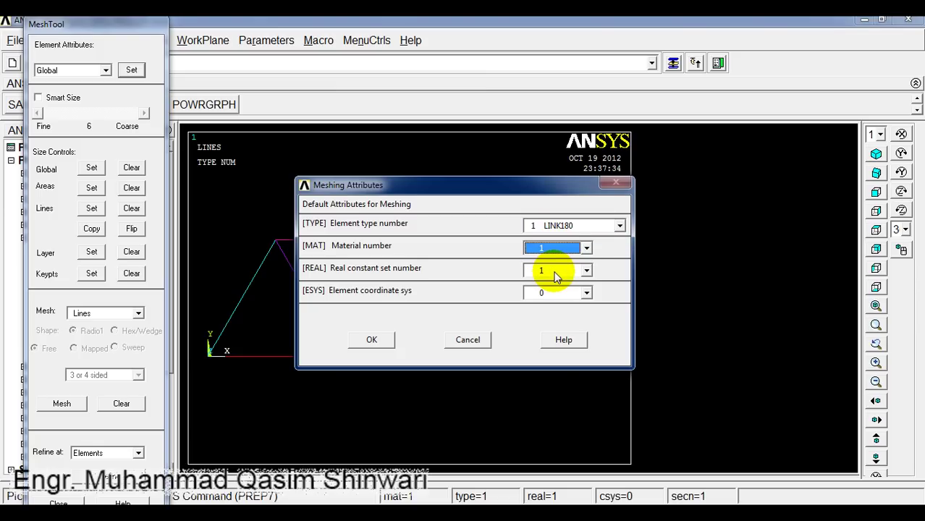
pyautogui.click(556, 274)
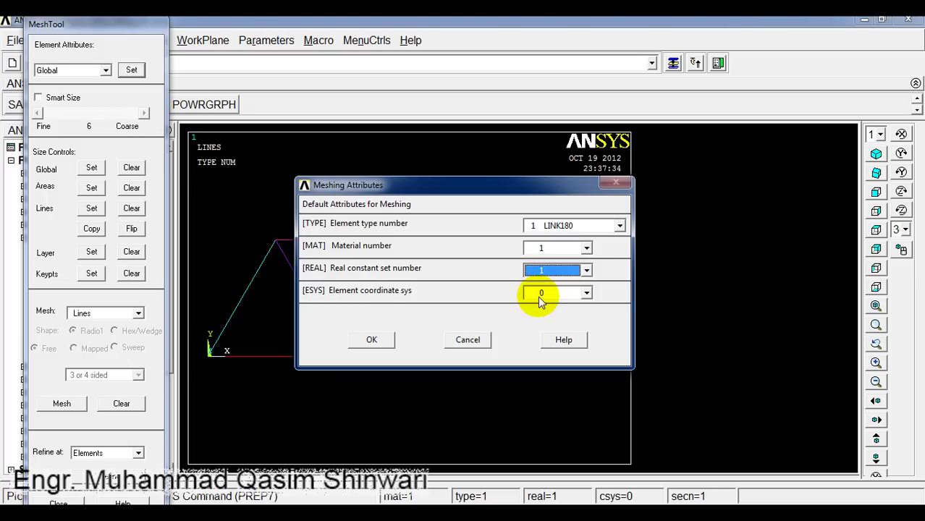
pyautogui.click(539, 295)
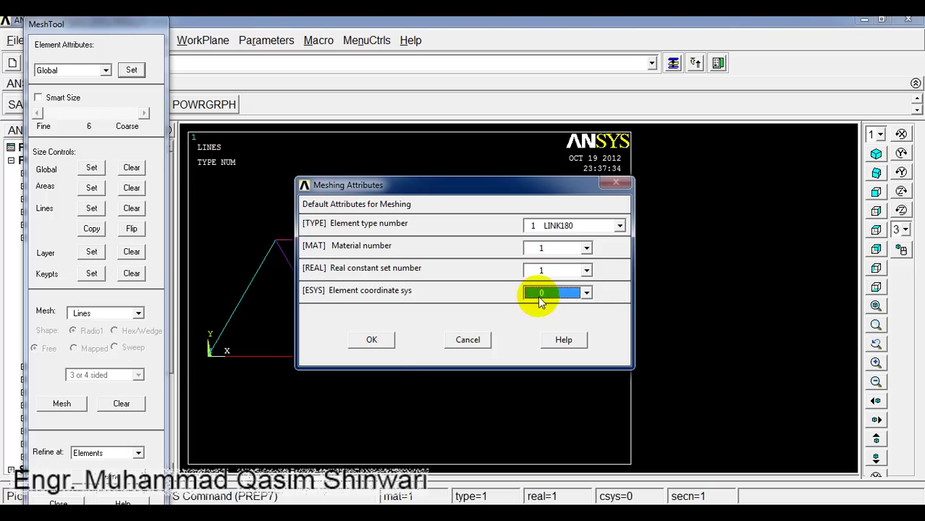
pyautogui.click(371, 345)
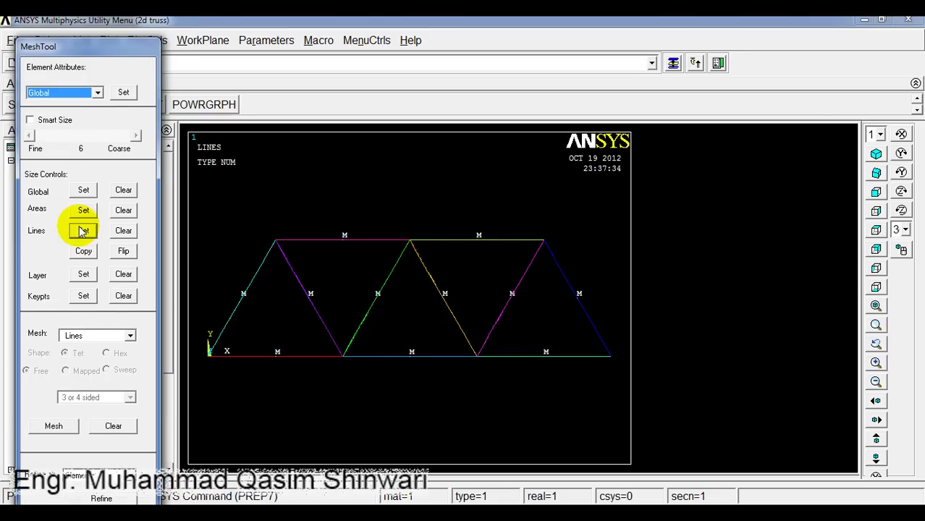
# - Open the element size settings for lines with all truss lines picked
pyautogui.click(84, 230)
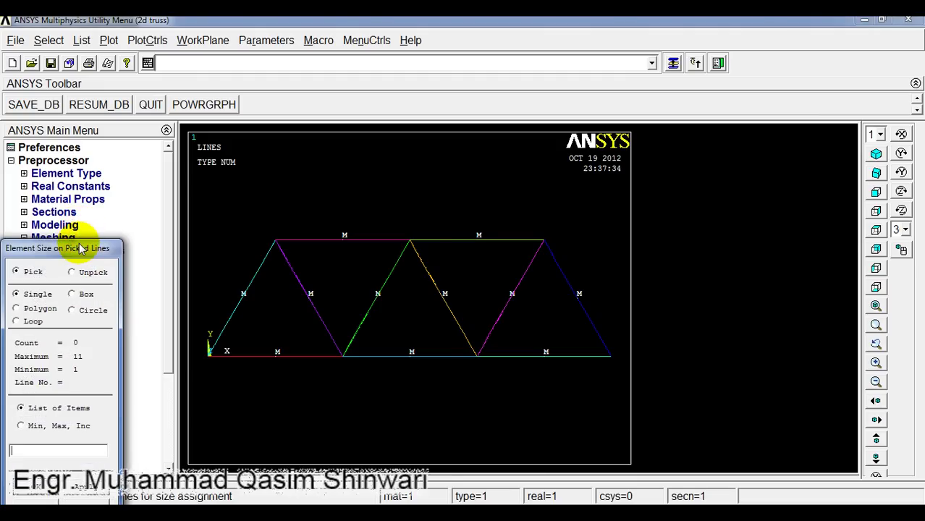
pyautogui.moveTo(82, 237); pyautogui.dragTo(82, 156)
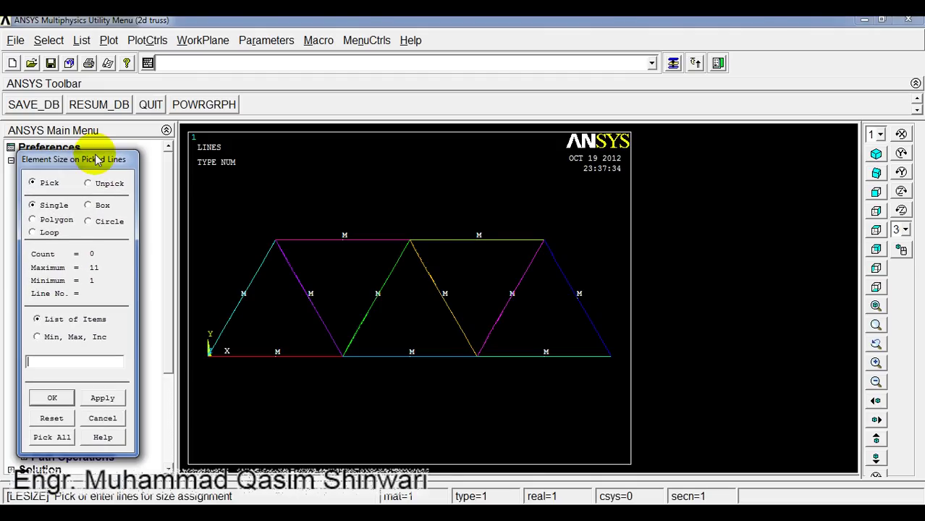
pyautogui.click(61, 438)
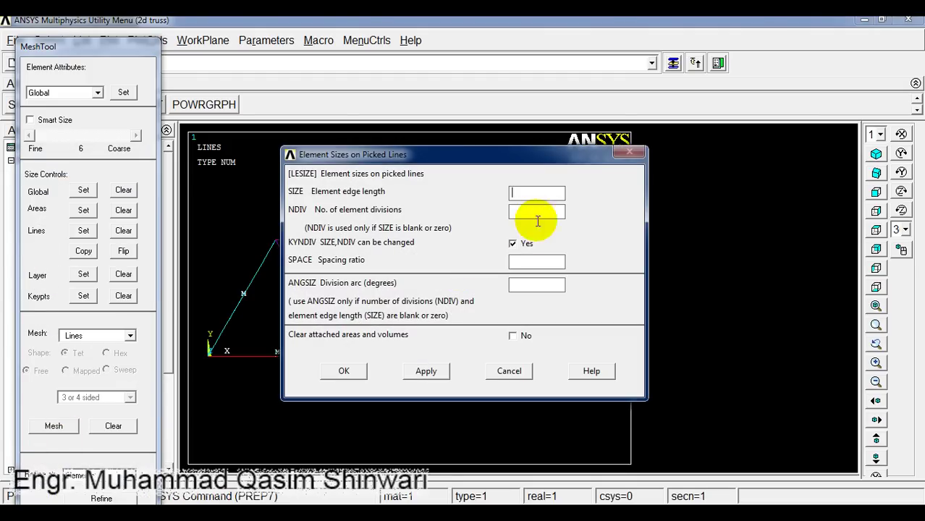